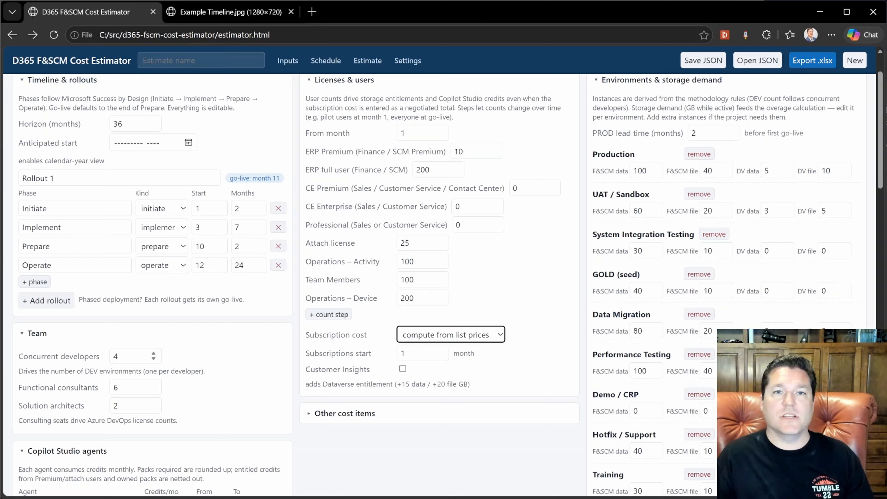
Lower the number of concurrent developers to 3
{"action": "left_click", "coordinate": [153, 358]}
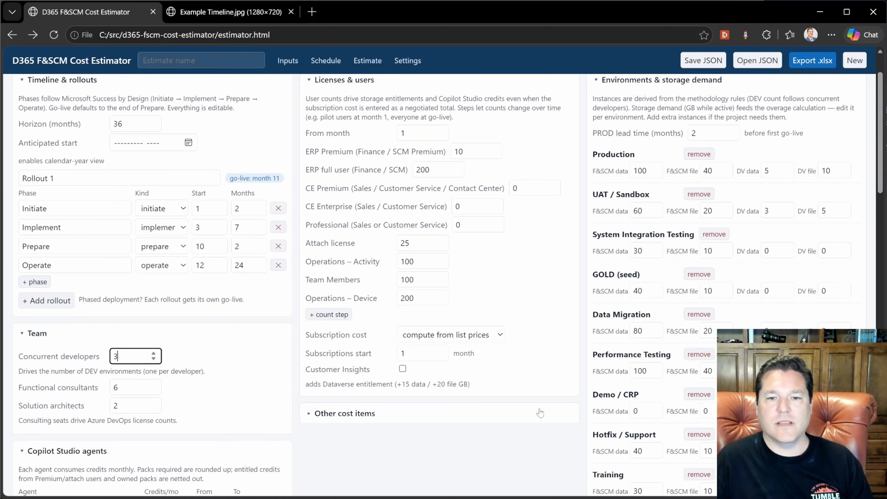
{"action": "scroll", "coordinate": [572, 398], "scroll_direction": "down", "scroll_amount": 4}
{"action": "scroll", "coordinate": [574, 398], "scroll_direction": "down", "scroll_amount": 1}
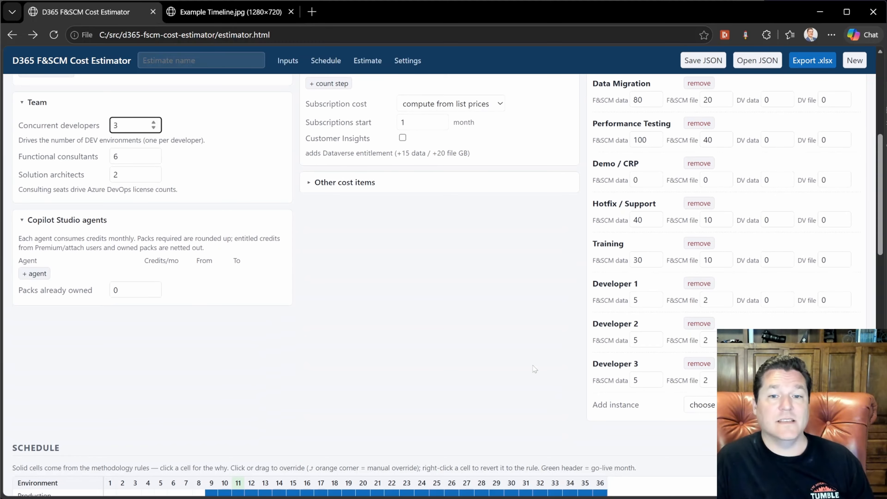
{"action": "scroll", "coordinate": [96, 449], "scroll_direction": "up", "scroll_amount": 7}
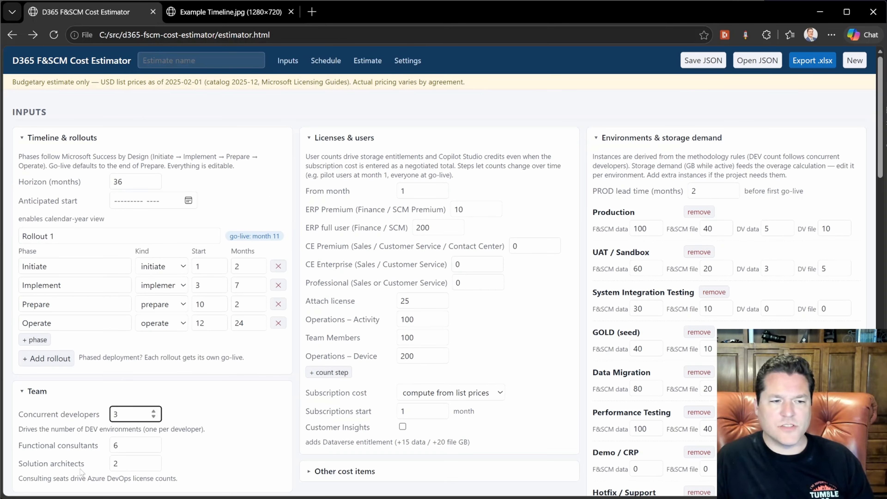
Set the team's solution architects to 1 and functional consultants to 3
{"action": "scroll", "coordinate": [84, 472], "scroll_direction": "down", "scroll_amount": 3}
{"action": "left_click", "coordinate": [154, 350]}
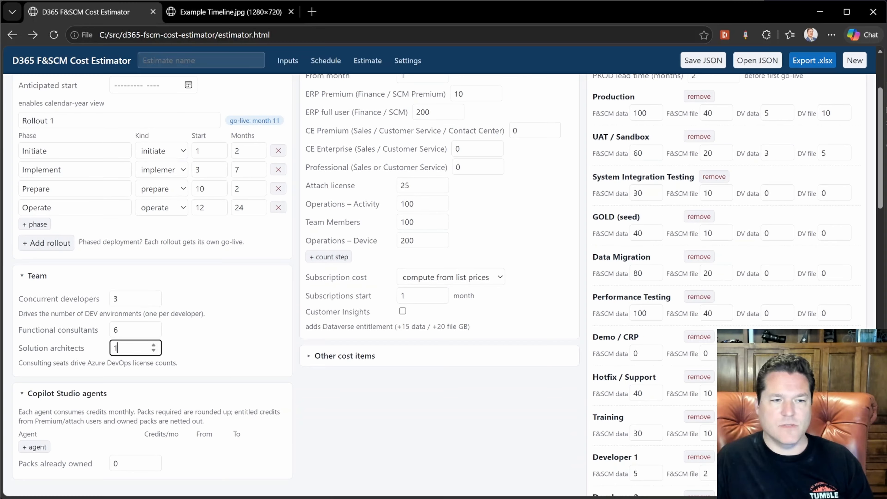
{"action": "left_click", "coordinate": [153, 333]}
{"action": "left_click", "coordinate": [154, 332]}
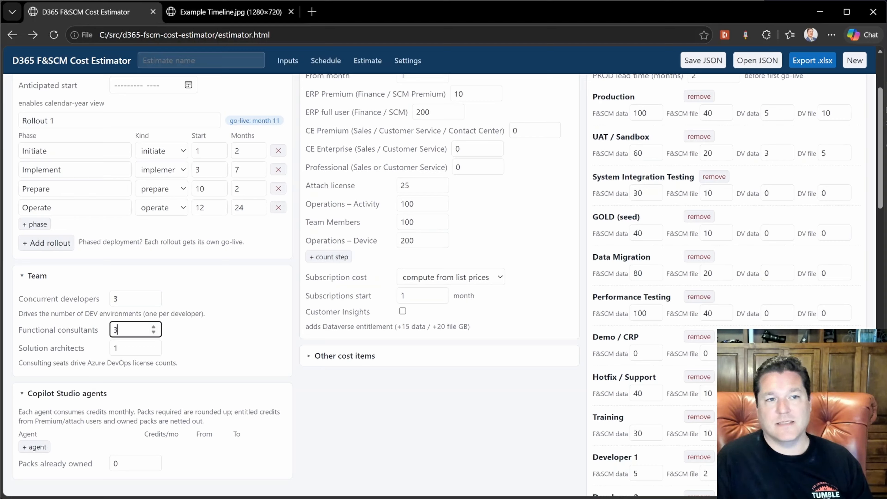
Name the estimate "Dag's Awesome Imporium"
{"action": "key", "text": "Tab"}
{"action": "type", "text": "Dag's Awesome Imporium"}
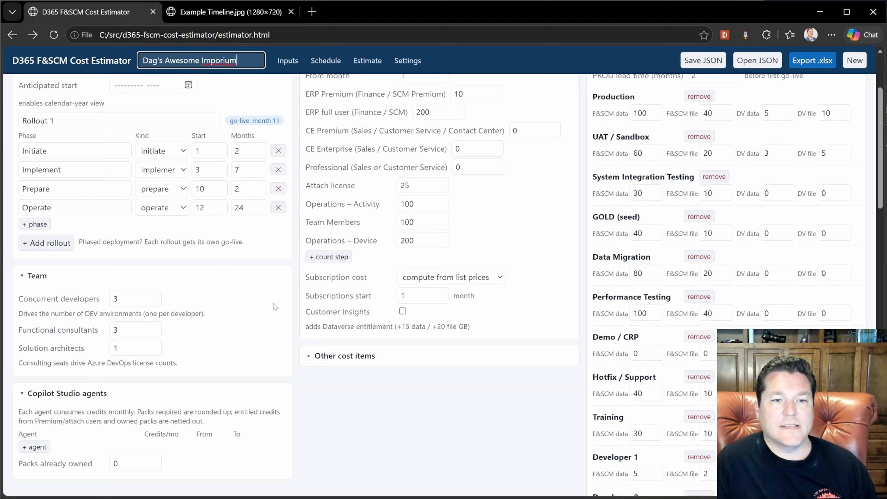
{"action": "left_click", "coordinate": [296, 311]}
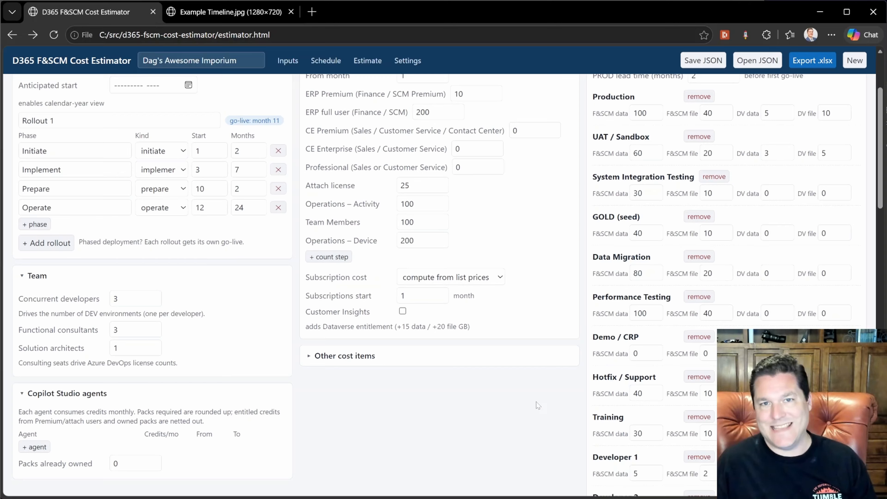
Add a Copilot Studio agent named "Copilot Cowork"
{"action": "scroll", "coordinate": [538, 406], "scroll_direction": "down", "scroll_amount": 3}
{"action": "left_click", "coordinate": [34, 331]}
{"action": "left_click", "coordinate": [79, 334]}
{"action": "type", "text": "Copilot"}
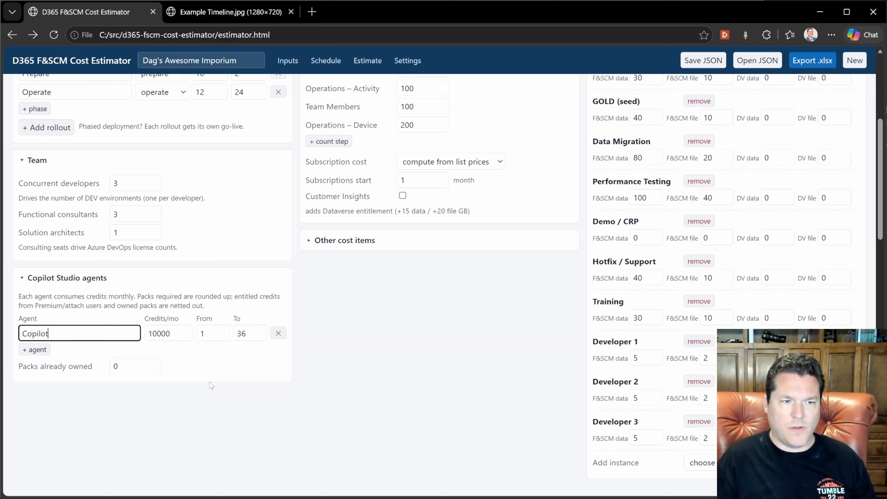
{"action": "type", "text": " Cowork"}
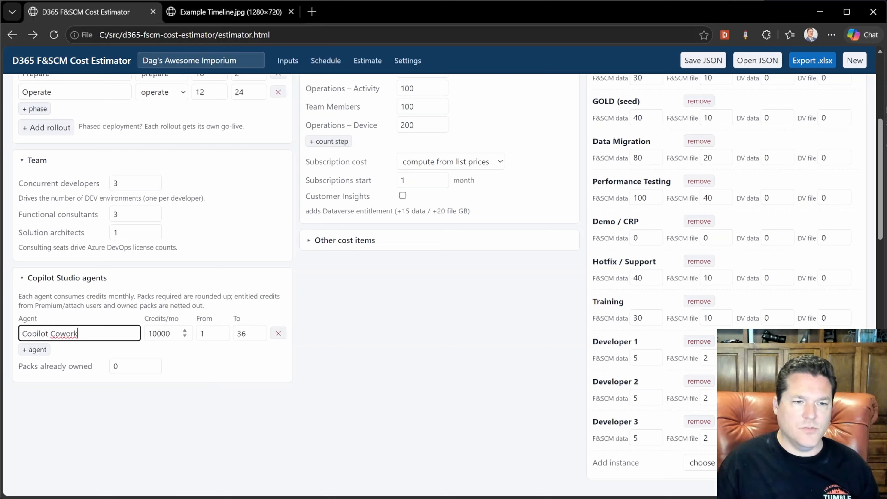
{"action": "key", "text": "Tab"}
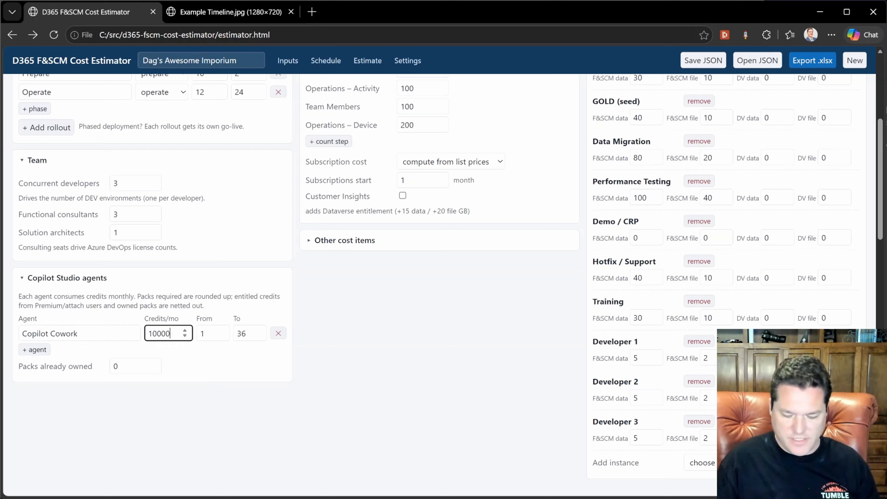
Set the Copilot Cowork agent's monthly credits to 10000
{"action": "type", "text": "00"}
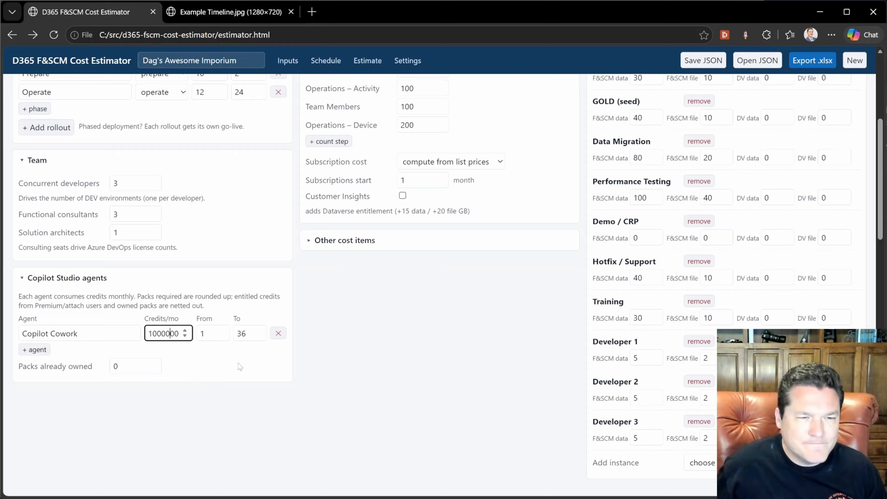
{"action": "key", "text": "Left"}
{"action": "key", "text": "Left"}
{"action": "key", "text": "Left"}
{"action": "key", "text": "shift+Left"}
{"action": "key", "text": "shift+Left"}
{"action": "key", "text": "shift+Left"}
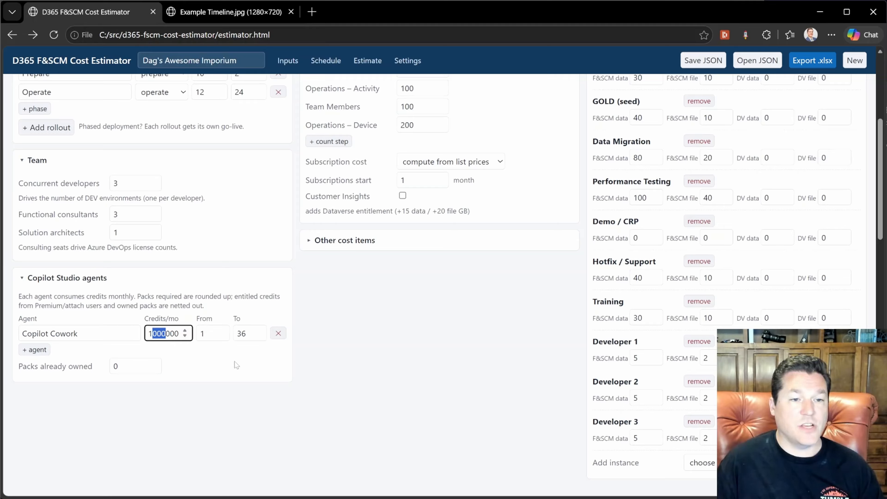
{"action": "left_click", "coordinate": [209, 333]}
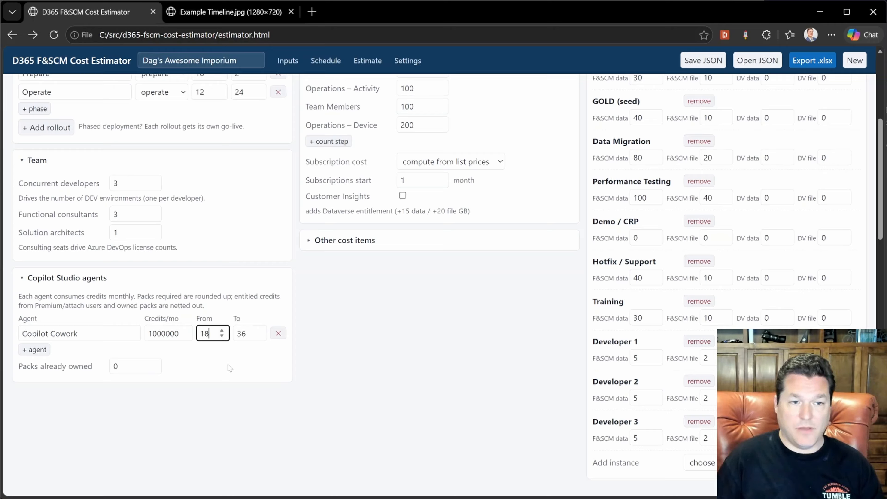
{"action": "key", "text": "shift+Tab"}
{"action": "type", "text": "10000"}
{"action": "key", "text": "Left"}
{"action": "key", "text": "Left"}
{"action": "key", "text": "Left"}
{"action": "key", "text": "shift+Left"}
{"action": "key", "text": "shift+Left"}
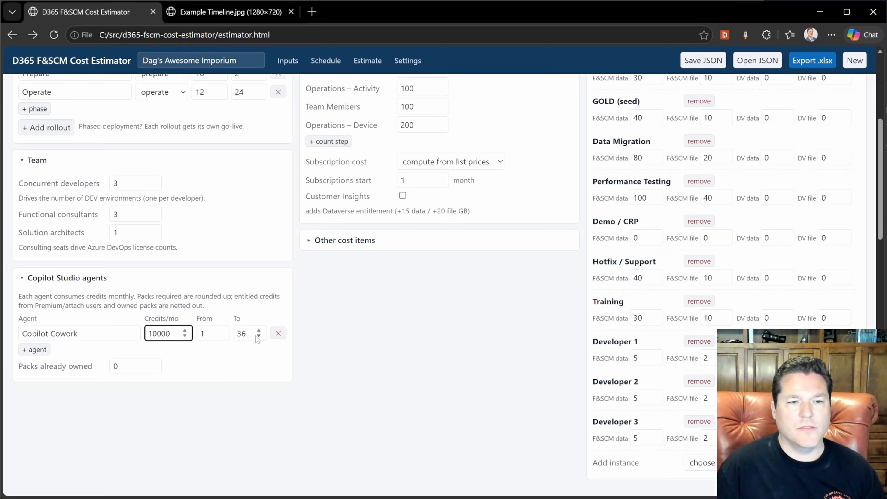
Set the Copilot Cowork agent's end month to 11
{"action": "key", "text": "Tab"}
{"action": "key", "text": "Tab"}
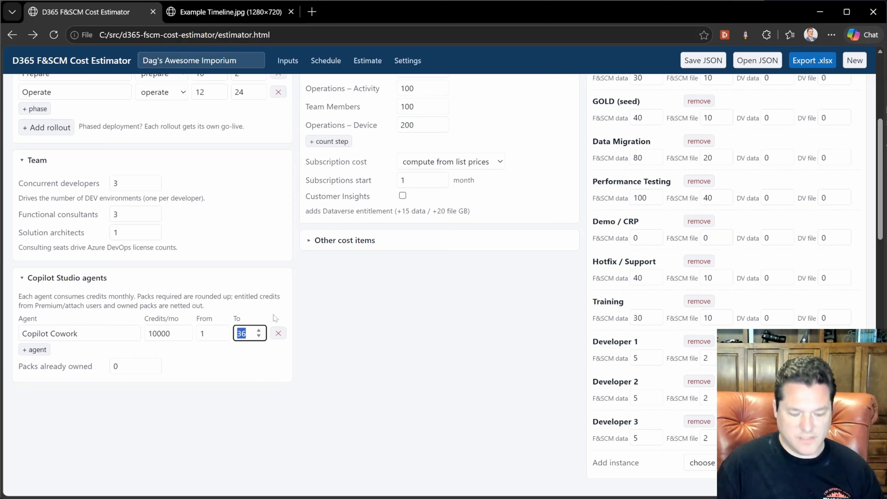
{"action": "type", "text": "11"}
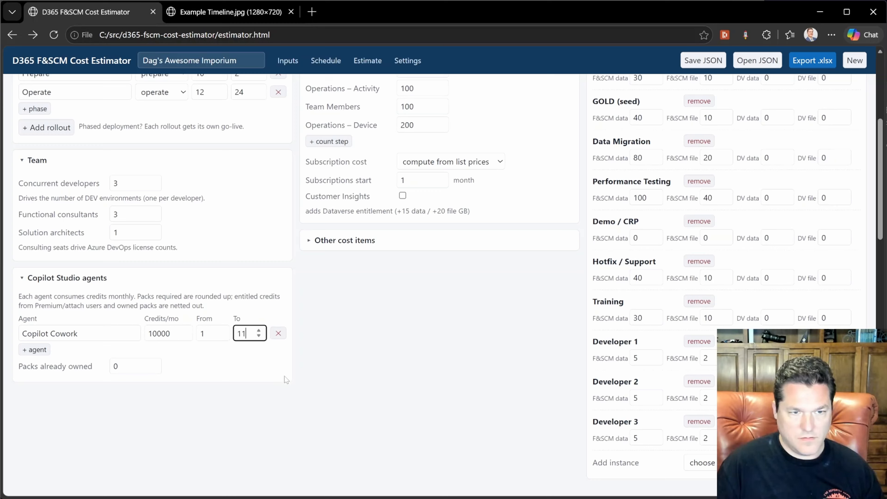
Add a second agent named "Copilot Cowork" with 100000 credits per month
{"action": "left_click", "coordinate": [43, 352]}
{"action": "key", "text": "Tab"}
{"action": "key", "text": "ctrl+c"}
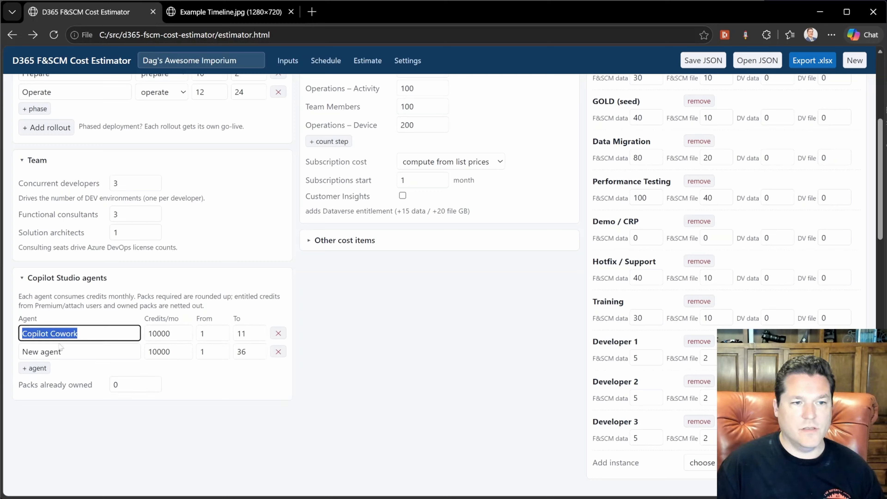
{"action": "left_click_drag", "start_coordinate": [62, 349], "coordinate": [19, 363]}
{"action": "key", "text": "ctrl+v"}
{"action": "key", "text": "Tab"}
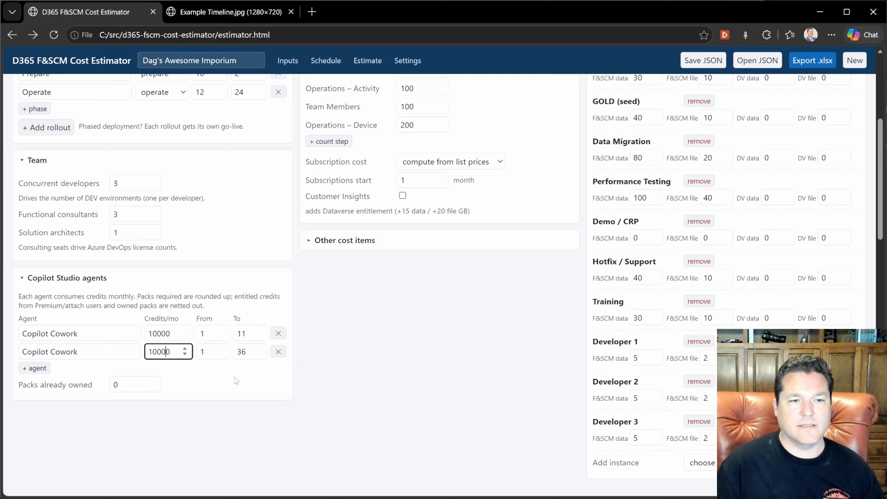
{"action": "type", "text": "0"}
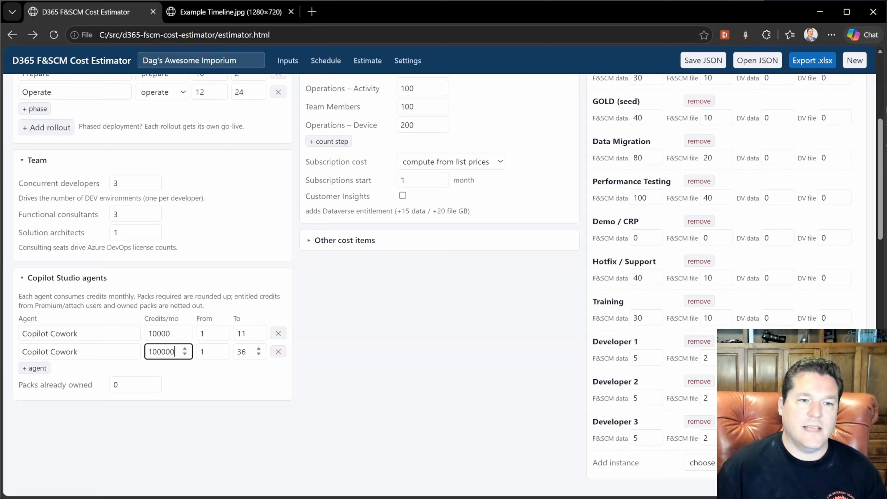
Set the second Copilot Cowork agent's start month to 12
{"action": "double_click", "coordinate": [215, 352]}
{"action": "type", "text": "5"}
{"action": "scroll", "coordinate": [212, 351], "scroll_direction": "up", "scroll_amount": 3}
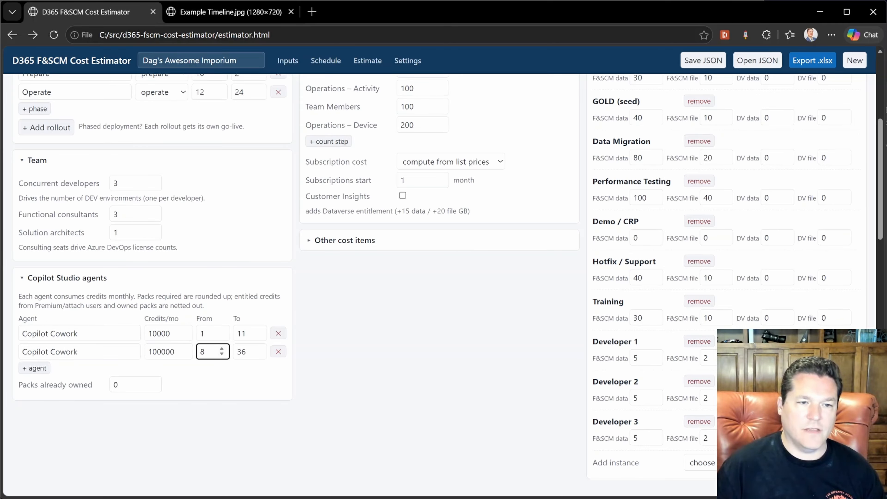
{"action": "scroll", "coordinate": [221, 351], "scroll_direction": "up", "scroll_amount": 3}
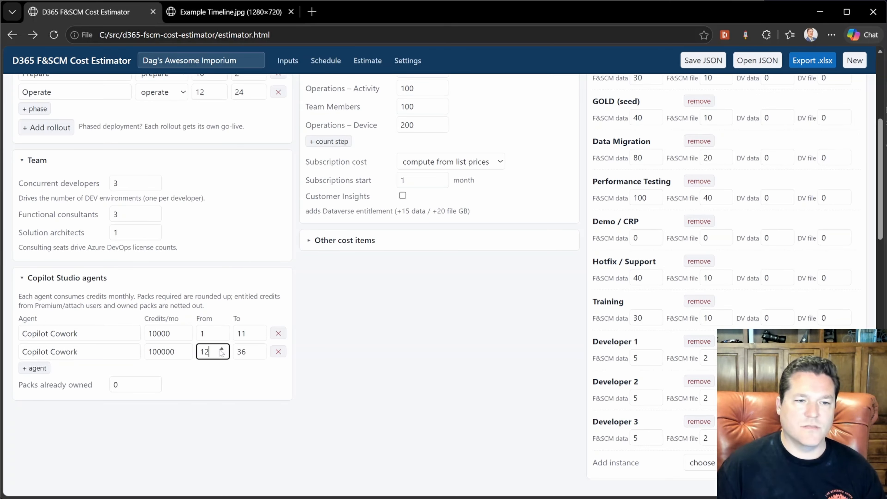
{"action": "left_click", "coordinate": [375, 384]}
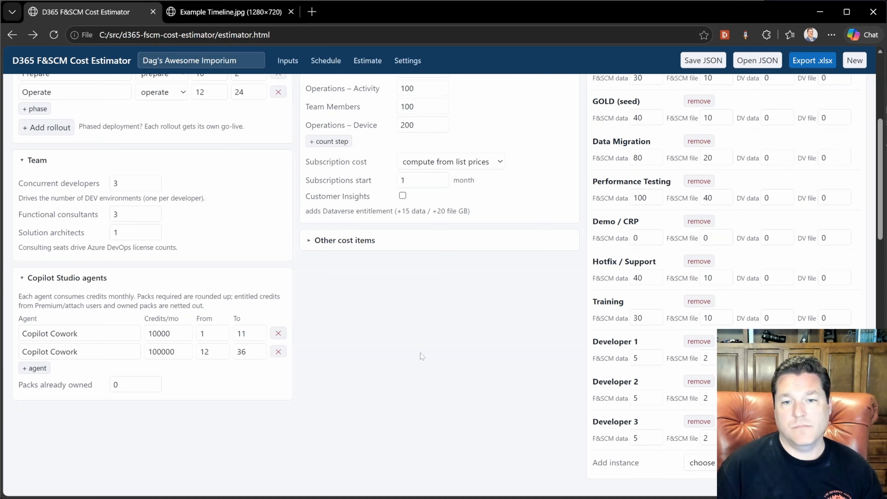
Remove the System Integration Testing, Performance Testing and Hotfix / Support environments
{"action": "scroll", "coordinate": [420, 352], "scroll_direction": "up", "scroll_amount": 5}
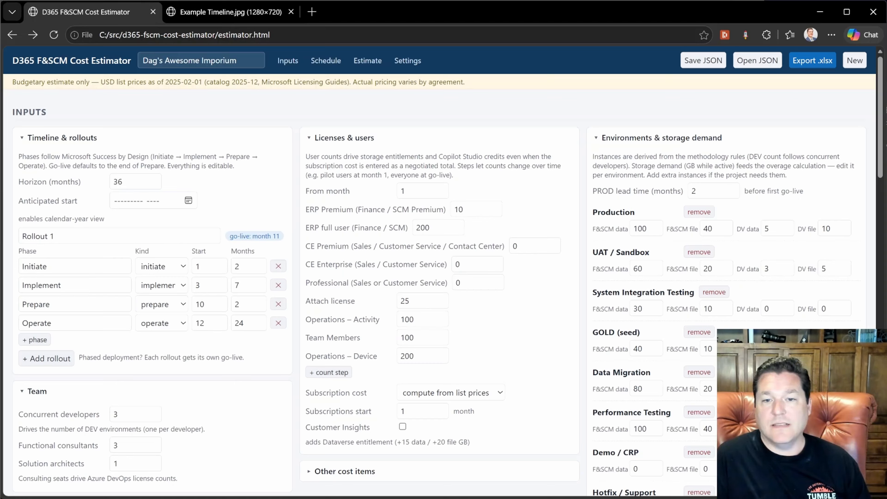
{"action": "left_click", "coordinate": [710, 293]}
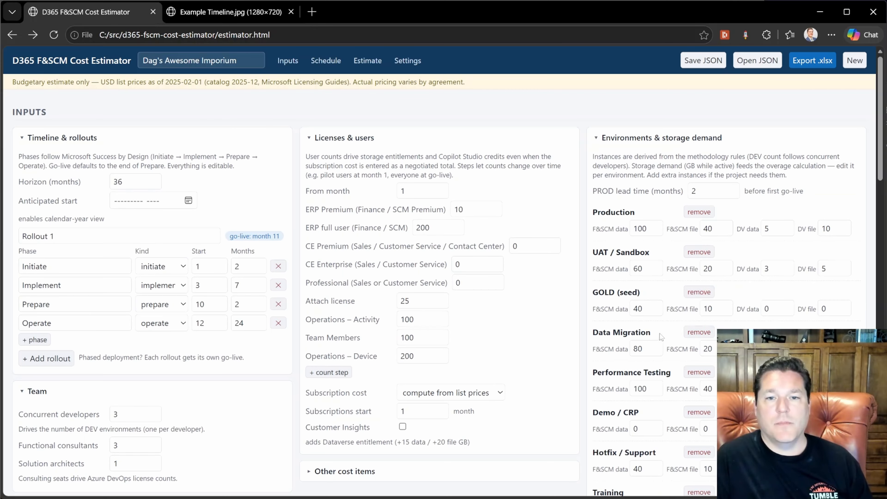
{"action": "scroll", "coordinate": [583, 335], "scroll_direction": "down", "scroll_amount": 3}
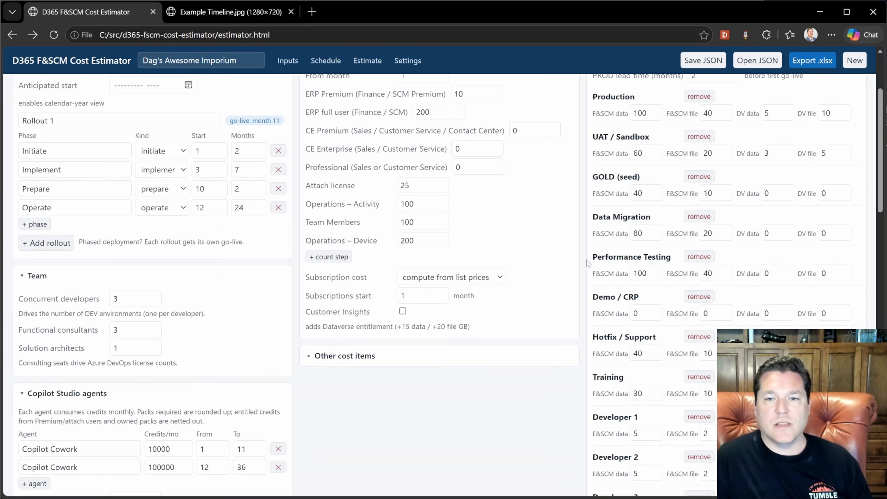
{"action": "left_click", "coordinate": [698, 257]}
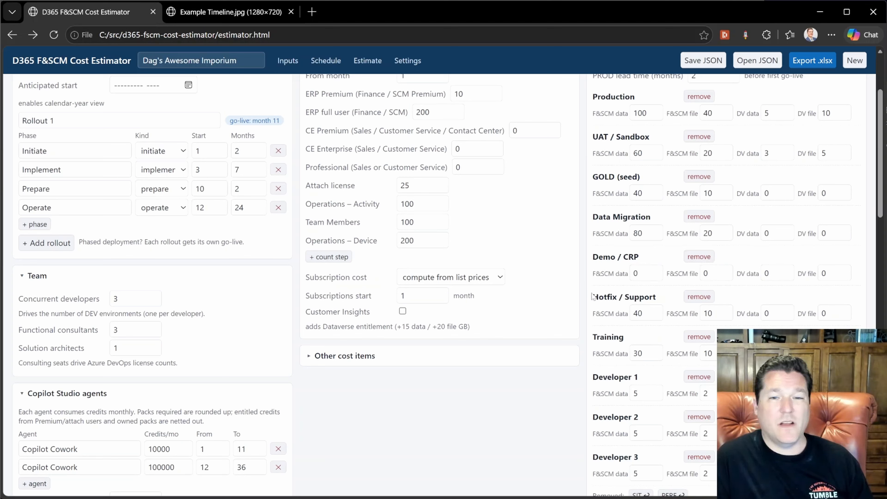
{"action": "left_click", "coordinate": [698, 297]}
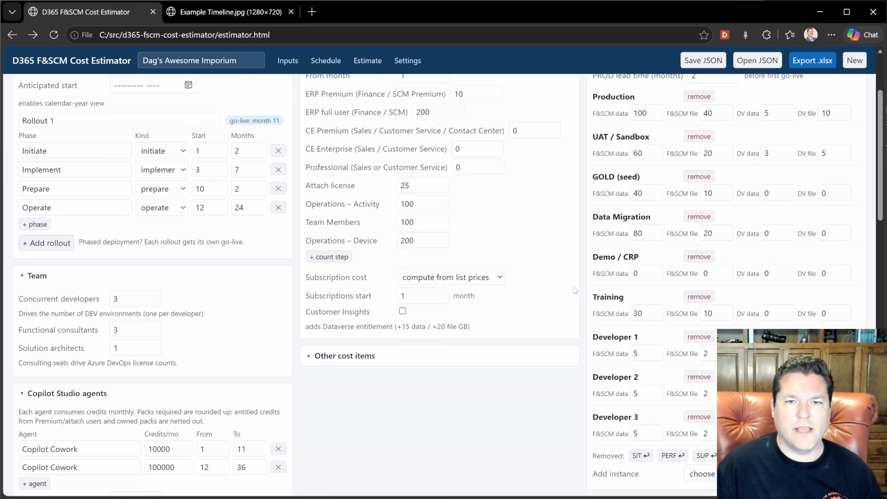
Set Developer 1's F&SCM file storage to 10 and F&SCM data to 50
{"action": "scroll", "coordinate": [563, 290], "scroll_direction": "up", "scroll_amount": 1}
{"action": "scroll", "coordinate": [608, 326], "scroll_direction": "down", "scroll_amount": 1}
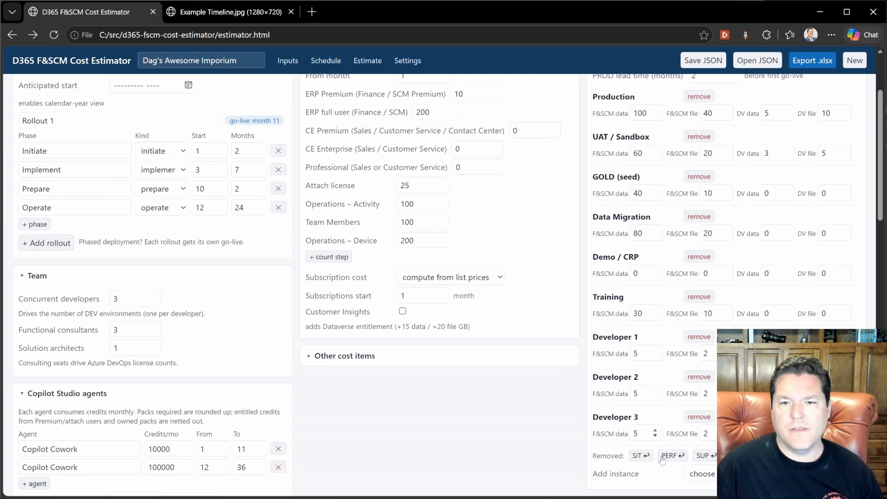
{"action": "scroll", "coordinate": [674, 353], "scroll_direction": "down", "scroll_amount": 1}
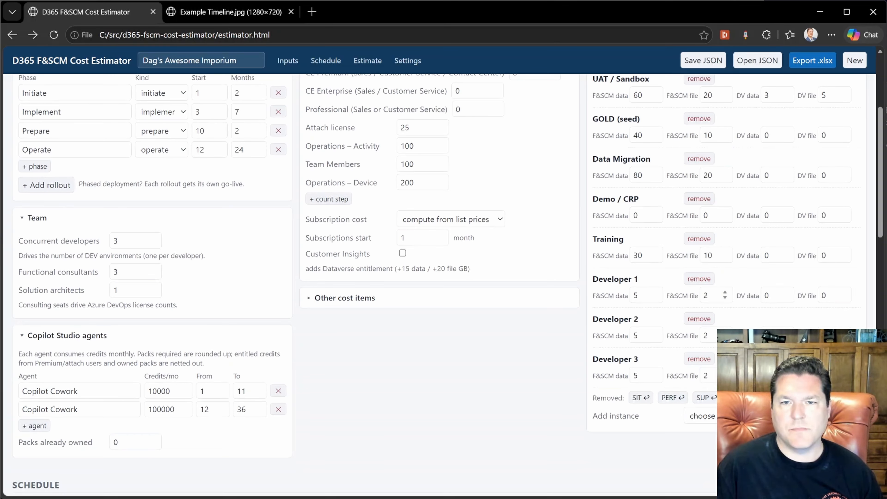
{"action": "double_click", "coordinate": [706, 296]}
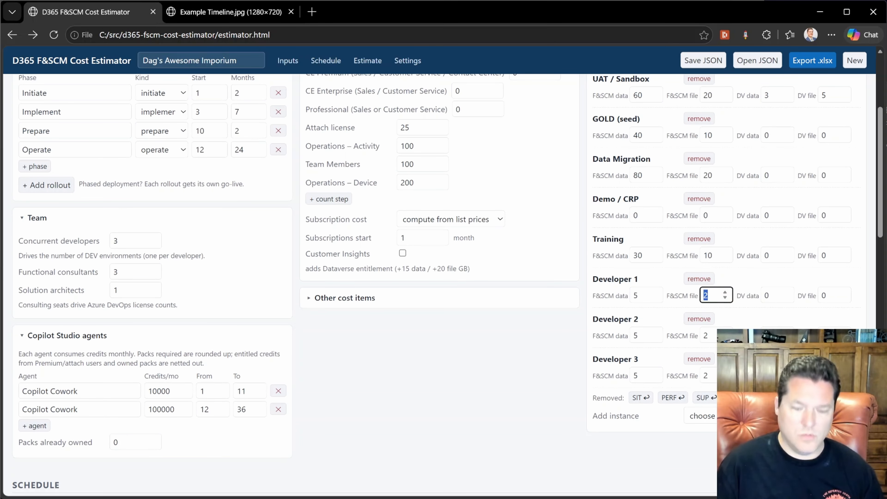
{"action": "type", "text": "10"}
{"action": "left_click", "coordinate": [644, 296]}
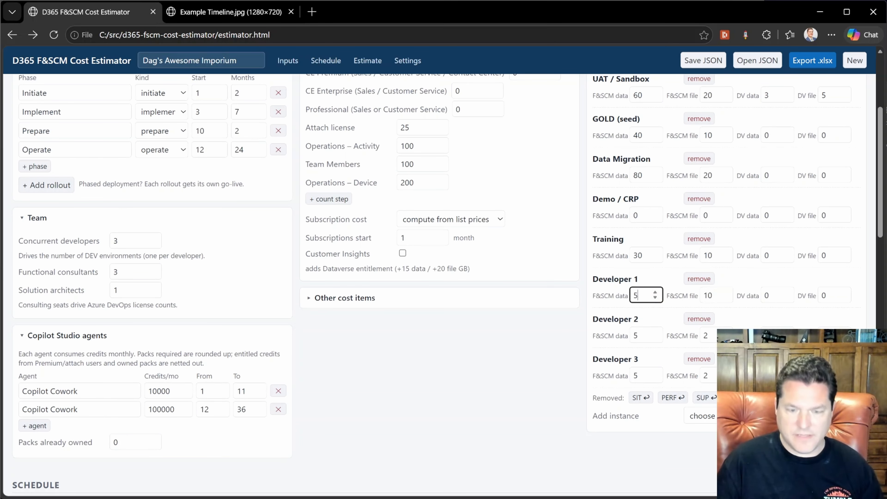
{"action": "type", "text": "0"}
Set the F&SCM data of Developer 2 and Developer 3 to 50
{"action": "left_click", "coordinate": [645, 336]}
{"action": "type", "text": "0"}
{"action": "left_click", "coordinate": [645, 376]}
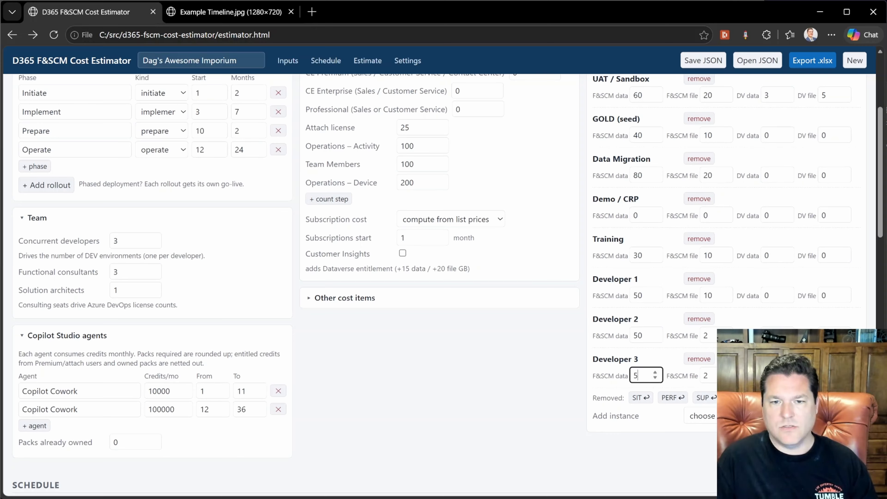
{"action": "type", "text": "0"}
Set the F&SCM file storage of Developer 2 and Developer 3 to 10
{"action": "double_click", "coordinate": [707, 335]}
{"action": "type", "text": "10"}
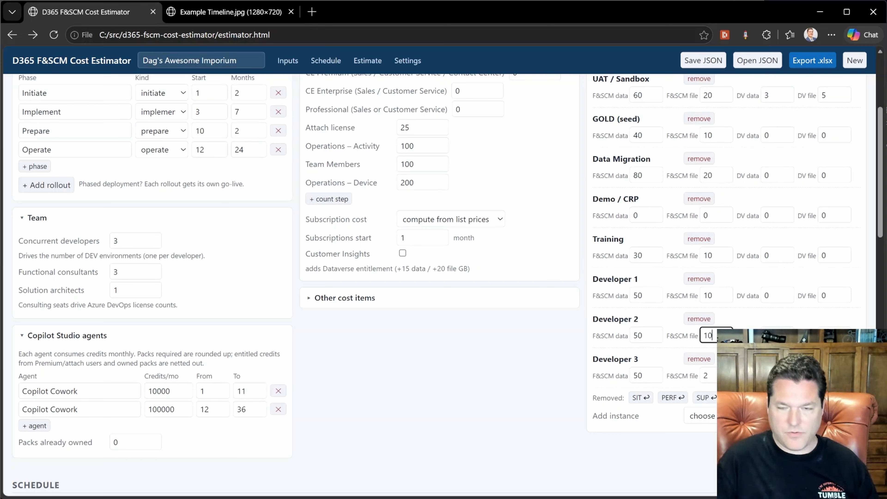
{"action": "double_click", "coordinate": [706, 376]}
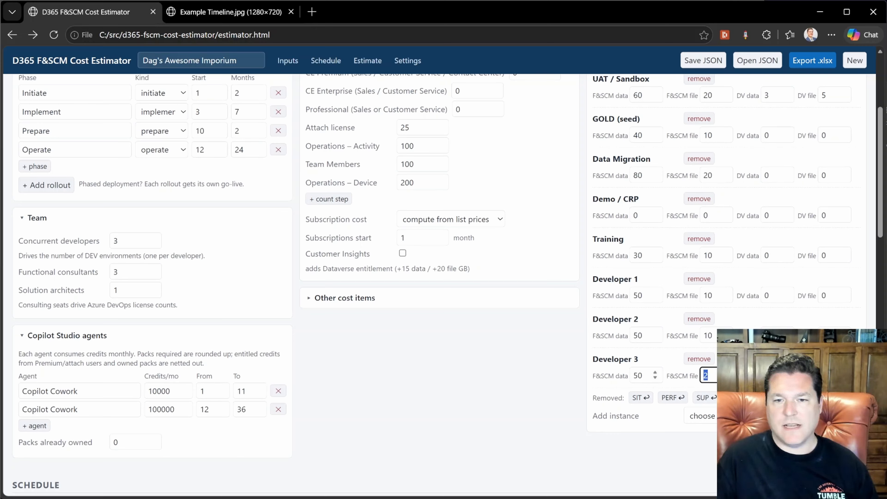
{"action": "type", "text": "10"}
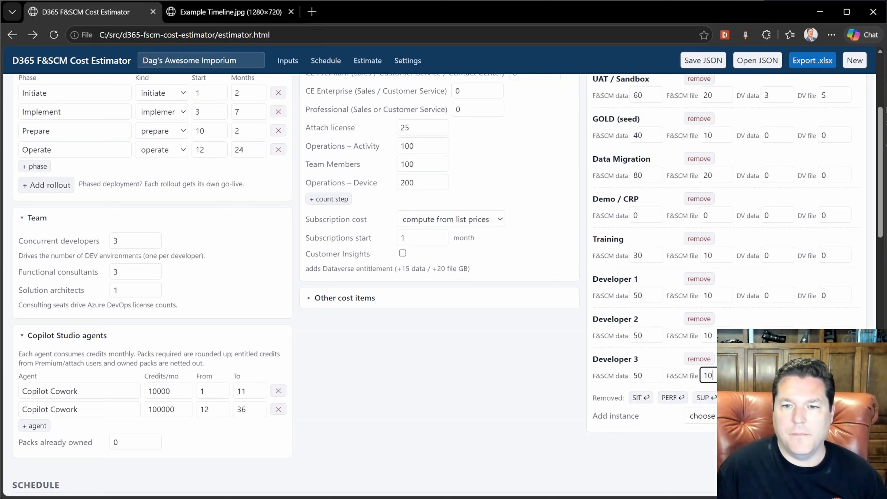
Browse the instance types available for adding another environment
{"action": "key", "text": "Tab"}
{"action": "scroll", "coordinate": [743, 208], "scroll_direction": "up", "scroll_amount": 3}
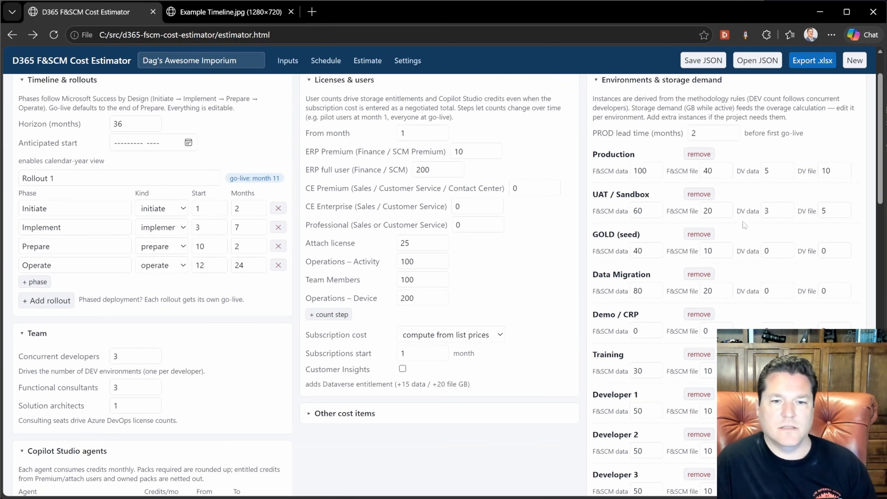
{"action": "scroll", "coordinate": [742, 208], "scroll_direction": "down", "scroll_amount": 5}
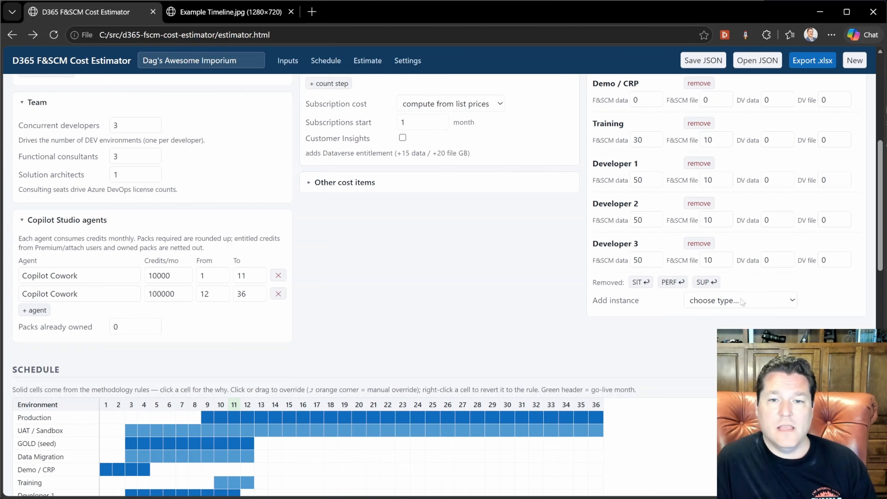
{"action": "left_click", "coordinate": [742, 300]}
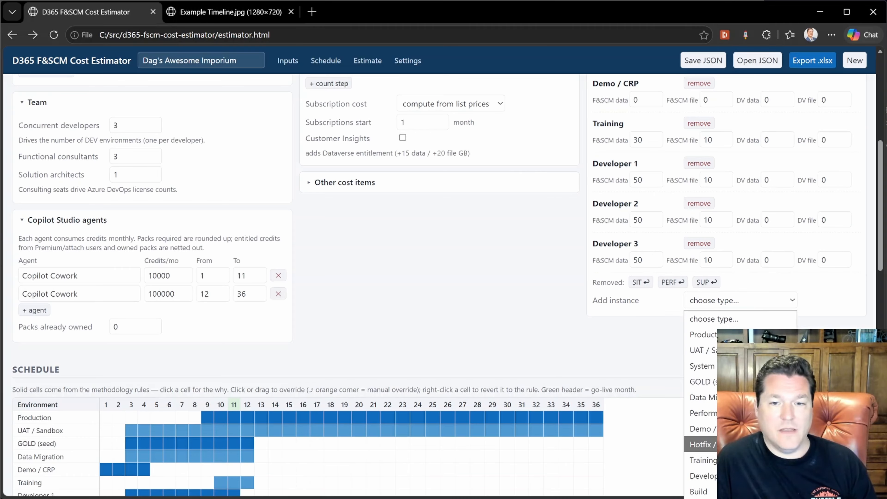
{"action": "left_click", "coordinate": [666, 311]}
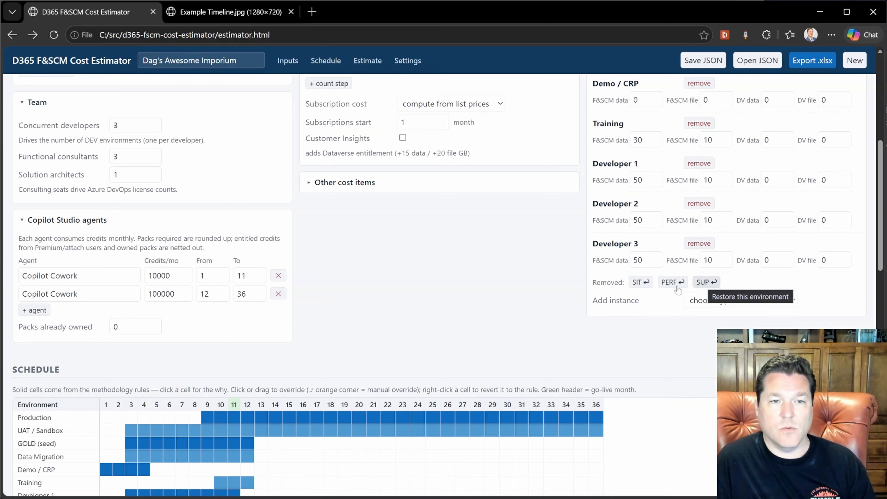
Extend the Demo / CRP environment in the schedule so it runs through month 5
{"action": "scroll", "coordinate": [482, 247], "scroll_direction": "down", "scroll_amount": 5}
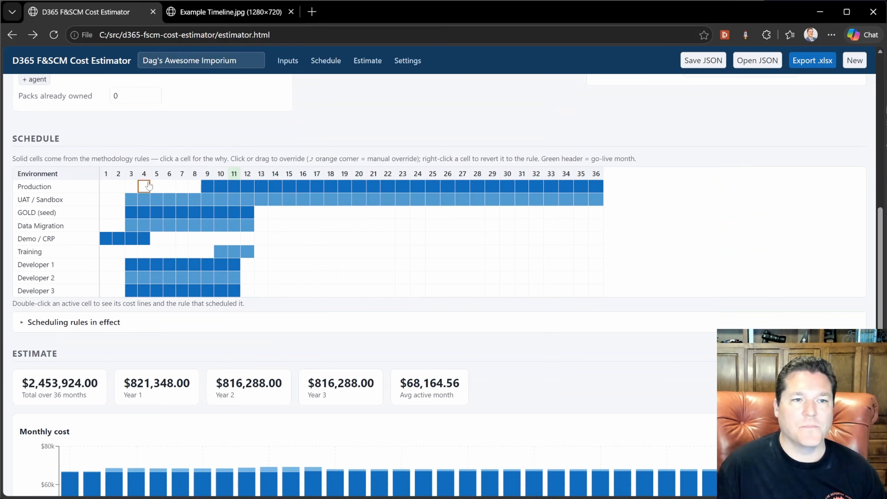
{"action": "mouse_move", "coordinate": [240, 179]}
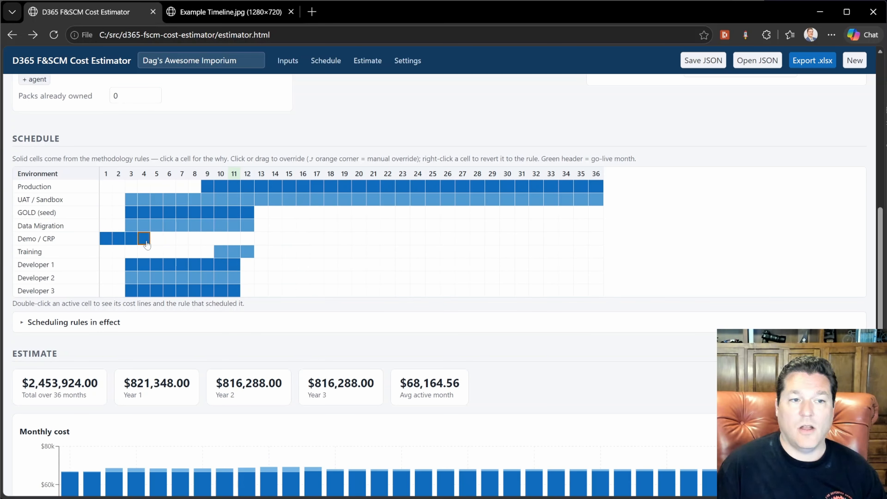
{"action": "mouse_move", "coordinate": [150, 245]}
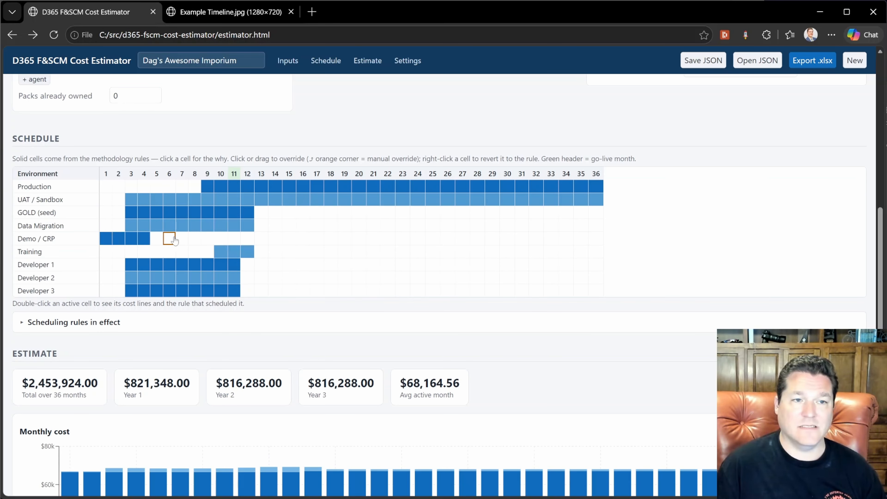
{"action": "left_click", "coordinate": [156, 241]}
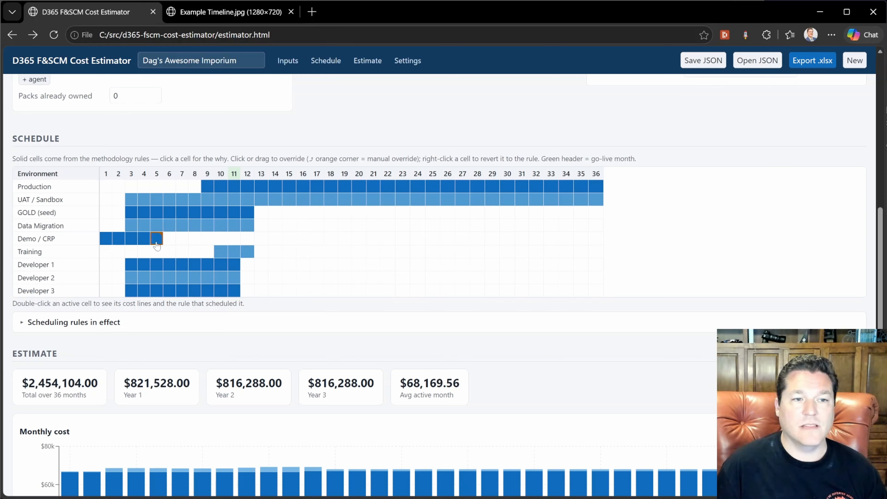
{"action": "left_click", "coordinate": [170, 240]}
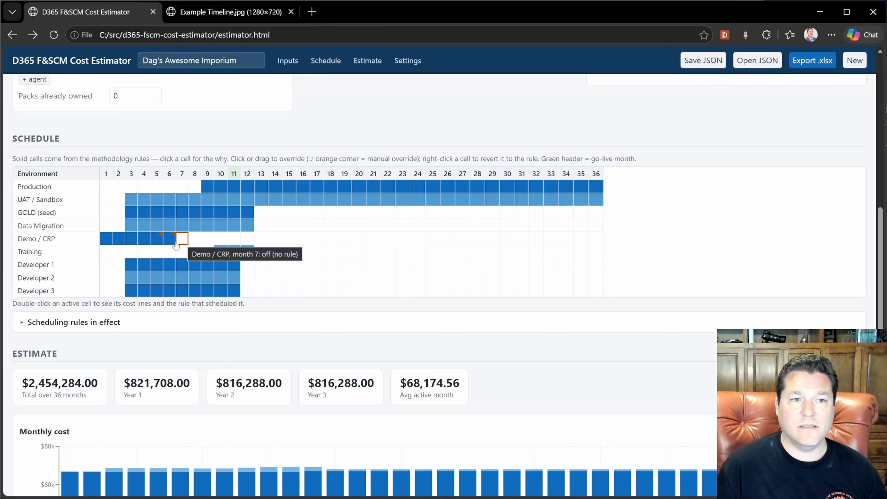
{"action": "left_click", "coordinate": [170, 240]}
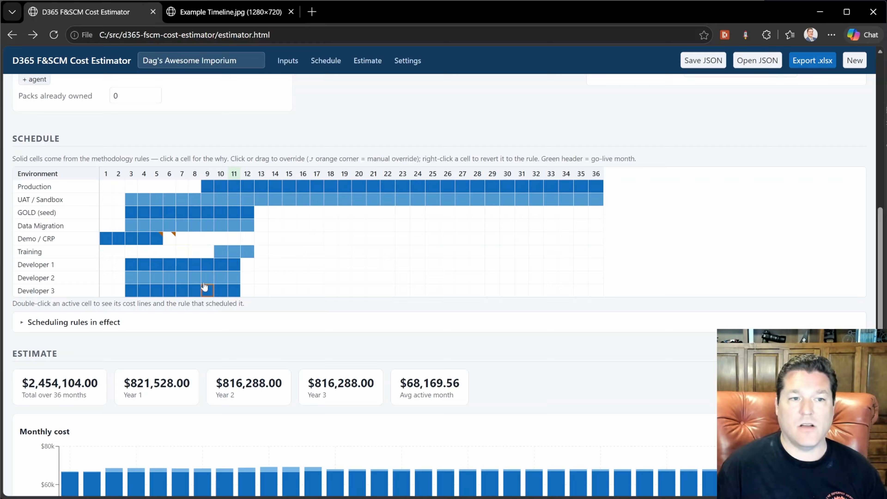
{"action": "left_click", "coordinate": [169, 240]}
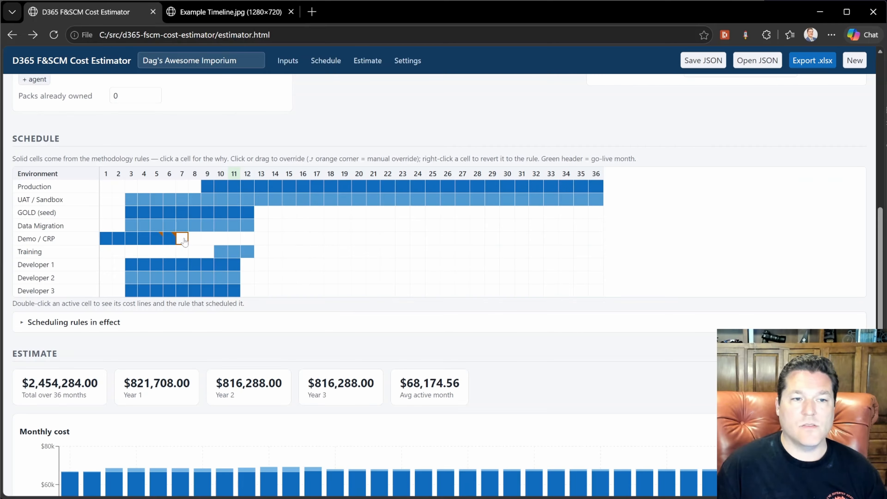
{"action": "left_click", "coordinate": [170, 240]}
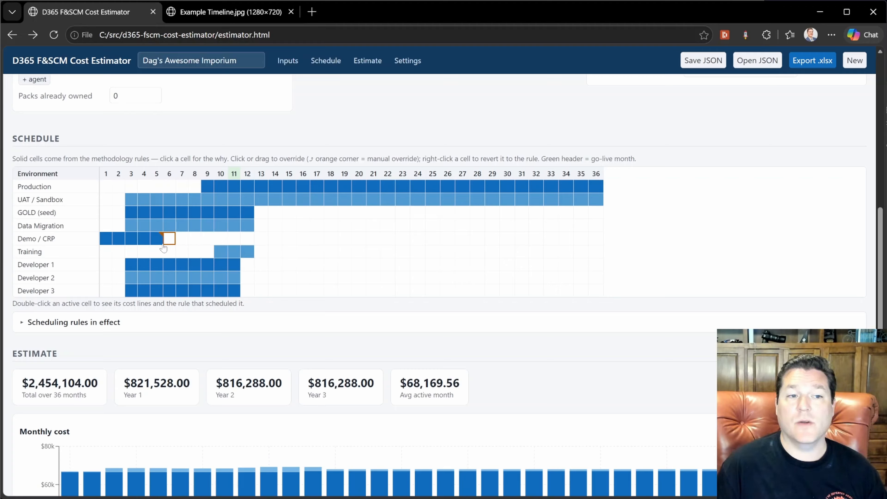
{"action": "left_click", "coordinate": [157, 240]}
{"action": "left_click", "coordinate": [157, 240]}
Extend Developer 1 through month 36 and switch off the early months of Developer 2 and Developer 3
{"action": "left_click_drag", "start_coordinate": [248, 265], "coordinate": [596, 265]}
{"action": "left_click_drag", "start_coordinate": [144, 279], "coordinate": [131, 279]}
{"action": "left_click_drag", "start_coordinate": [156, 290], "coordinate": [107, 291]}
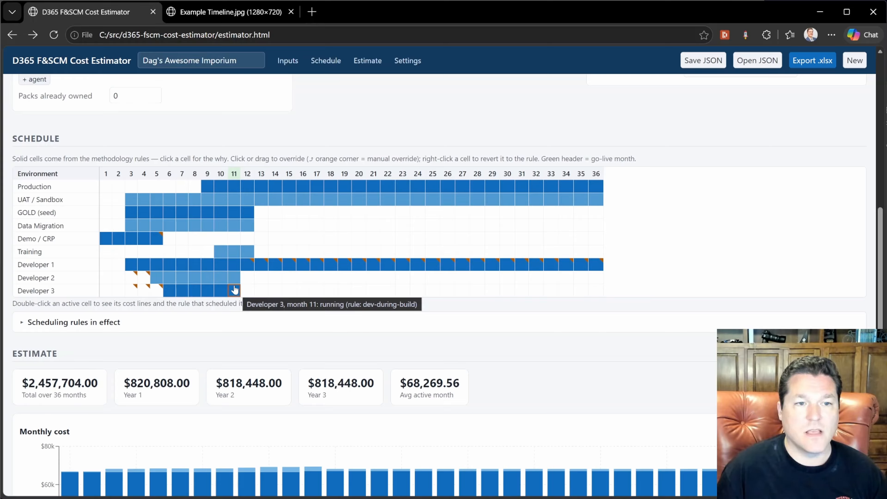
Switch off Developer 3 in months 9 and 10 of the schedule
{"action": "left_click_drag", "start_coordinate": [221, 278], "coordinate": [220, 291]}
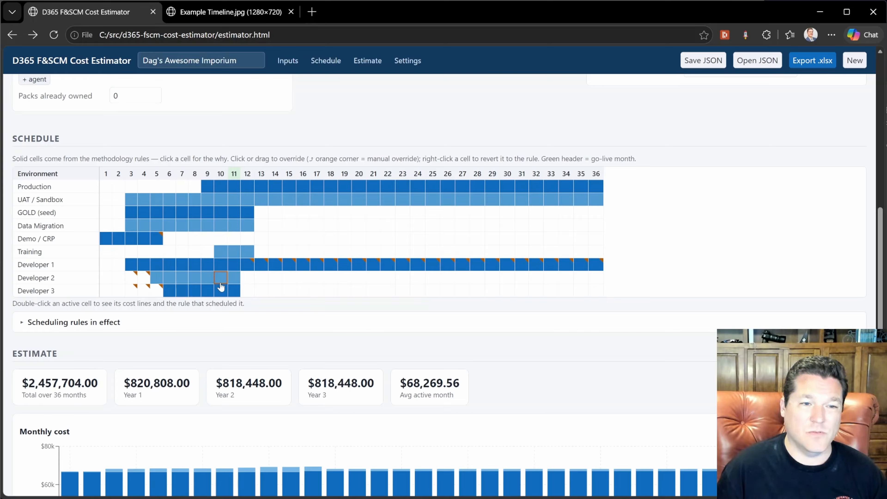
{"action": "left_click", "coordinate": [221, 278]}
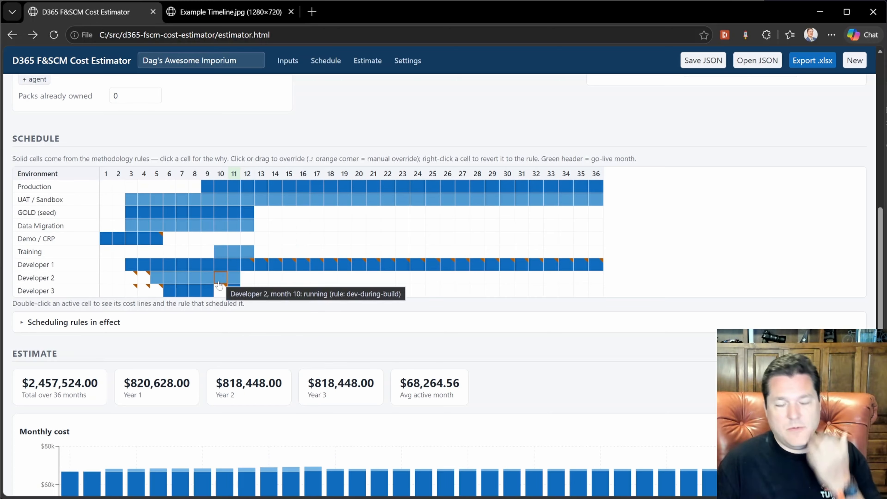
{"action": "left_click", "coordinate": [209, 292]}
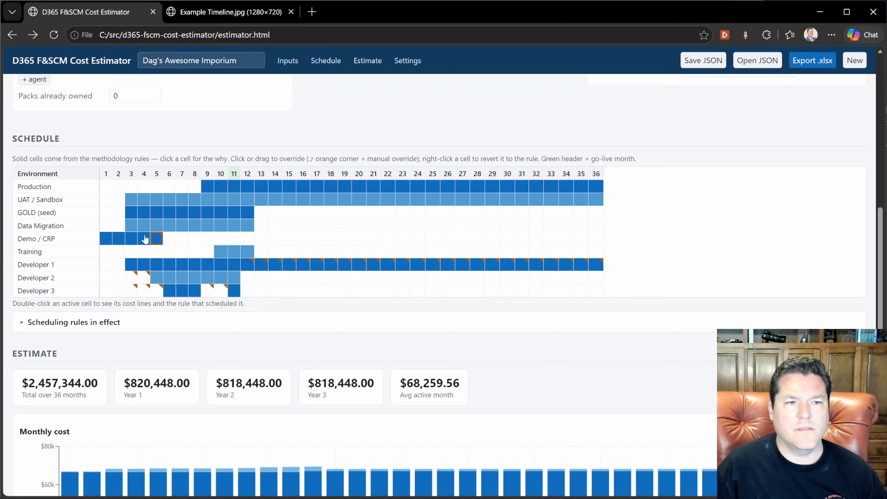
Turn on GOLD (seed) in month 2 and Data Migration in months 1 and 2
{"action": "left_click", "coordinate": [118, 212]}
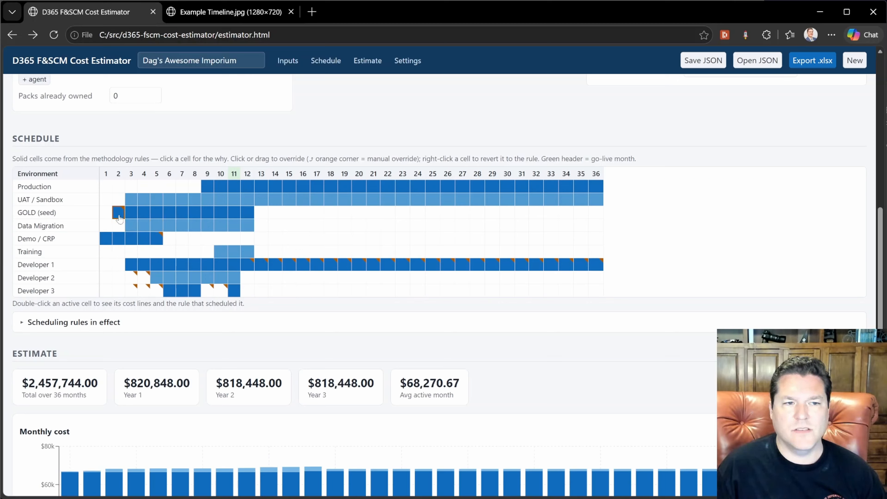
{"action": "left_click", "coordinate": [119, 225]}
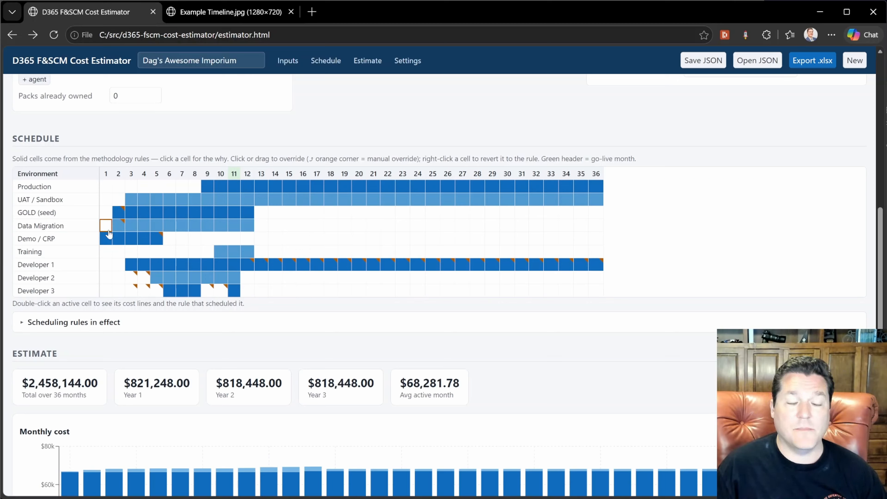
{"action": "left_click", "coordinate": [107, 226]}
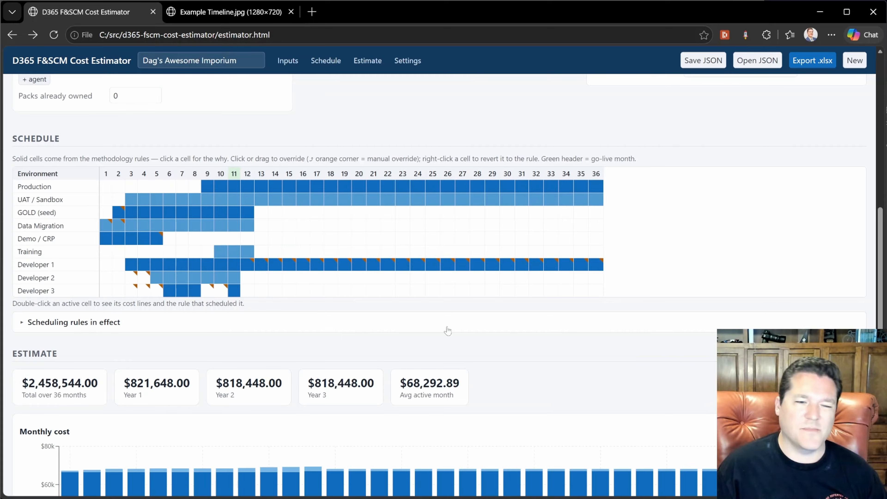
Inspect the monthly cost chart's per-month cost breakdown
{"action": "scroll", "coordinate": [578, 274], "scroll_direction": "down", "scroll_amount": 6}
{"action": "scroll", "coordinate": [626, 152], "scroll_direction": "down", "scroll_amount": 2}
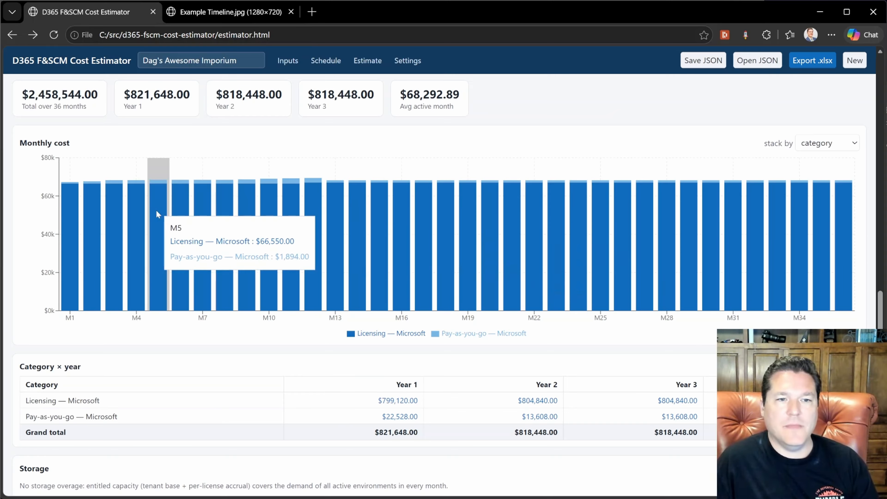
{"action": "mouse_move", "coordinate": [84, 245]}
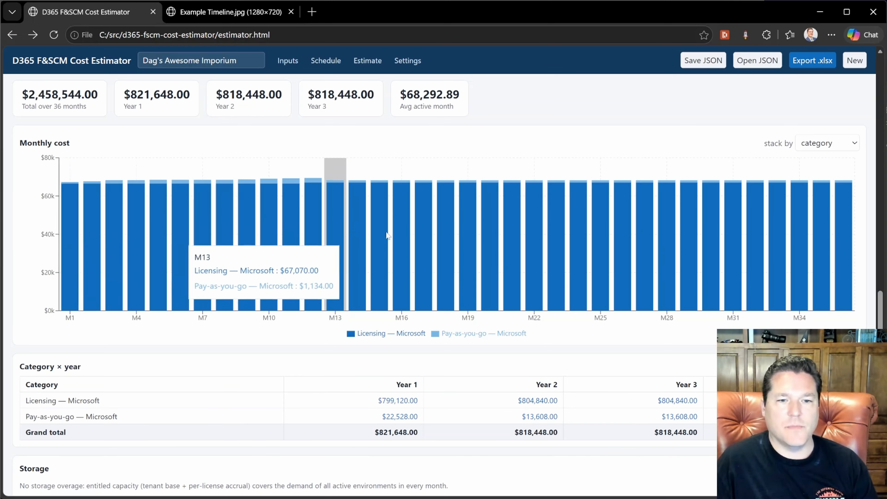
{"action": "left_click", "coordinate": [450, 216]}
{"action": "left_click", "coordinate": [845, 66]}
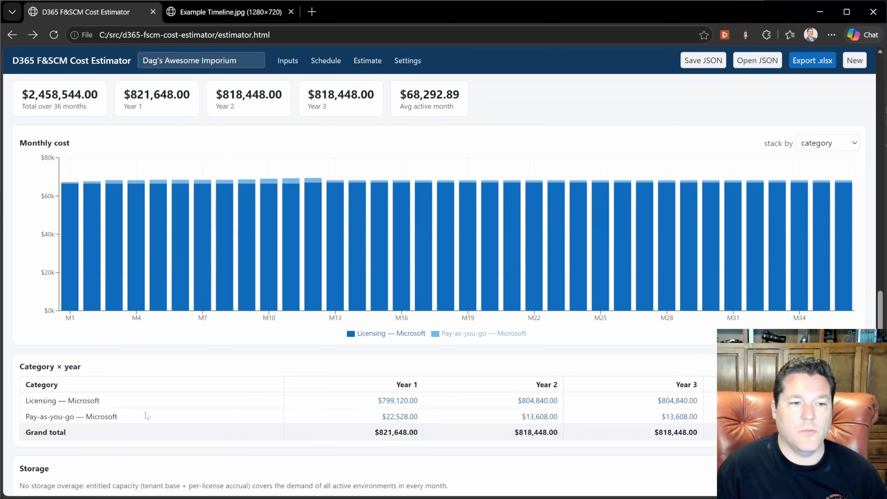
Delete the SIT environment entry from the Environment plan settings JSON and validate and apply the change
{"action": "scroll", "coordinate": [263, 420], "scroll_direction": "down", "scroll_amount": 6}
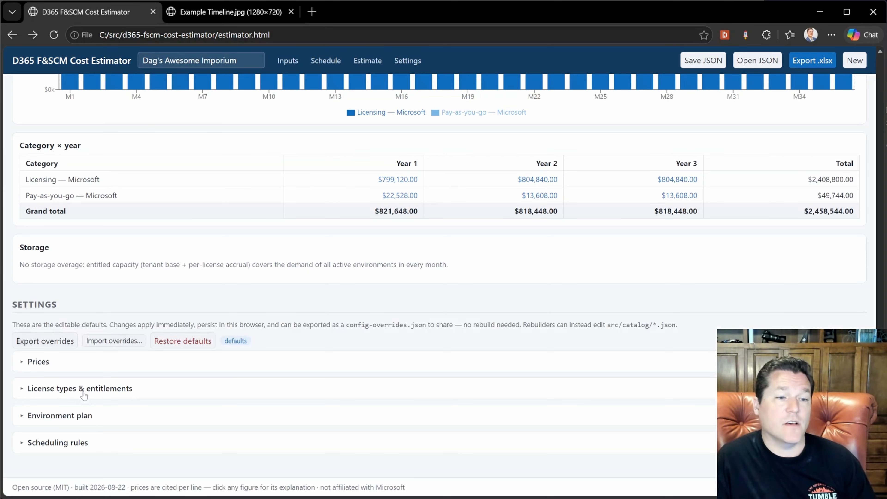
{"action": "left_click", "coordinate": [85, 424]}
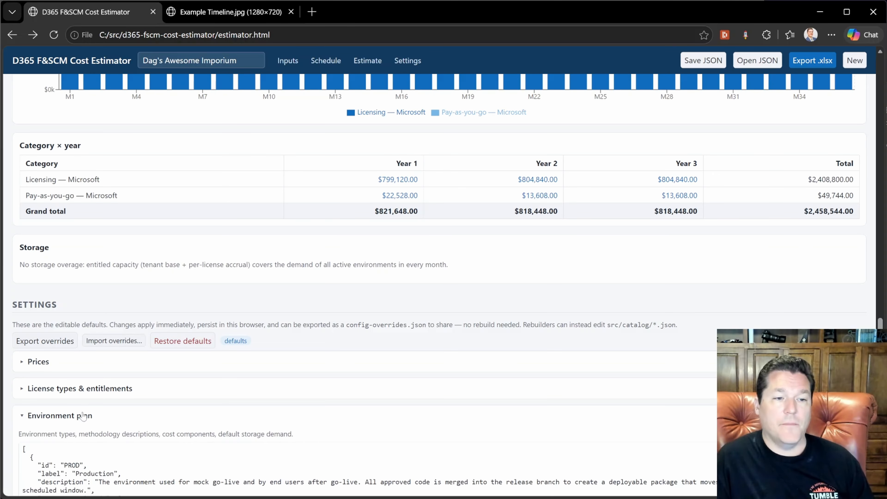
{"action": "scroll", "coordinate": [85, 424], "scroll_direction": "down", "scroll_amount": 5}
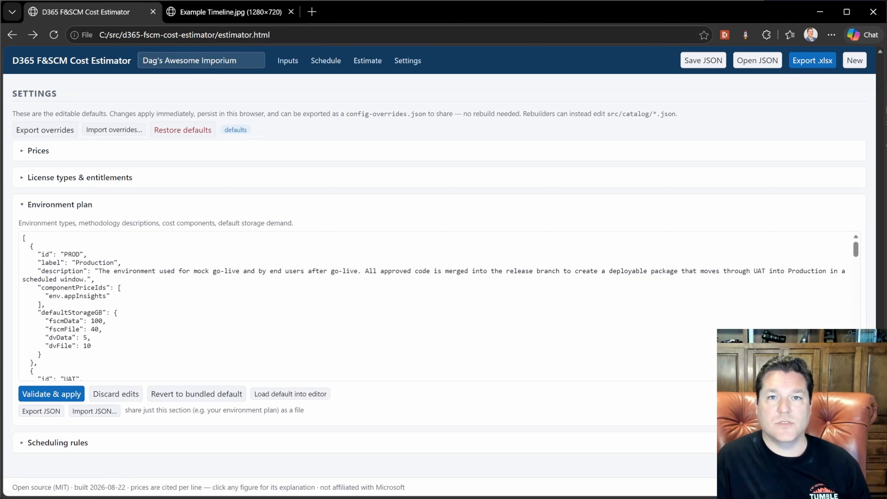
{"action": "scroll", "coordinate": [437, 305], "scroll_direction": "down", "scroll_amount": 5}
{"action": "scroll", "coordinate": [121, 273], "scroll_direction": "down", "scroll_amount": 3}
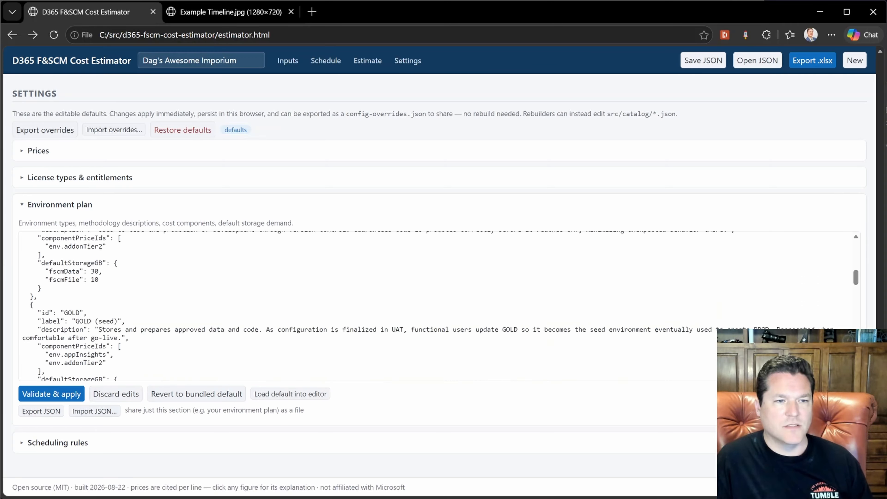
{"action": "scroll", "coordinate": [121, 273], "scroll_direction": "up", "scroll_amount": 2}
{"action": "left_click", "coordinate": [121, 274]}
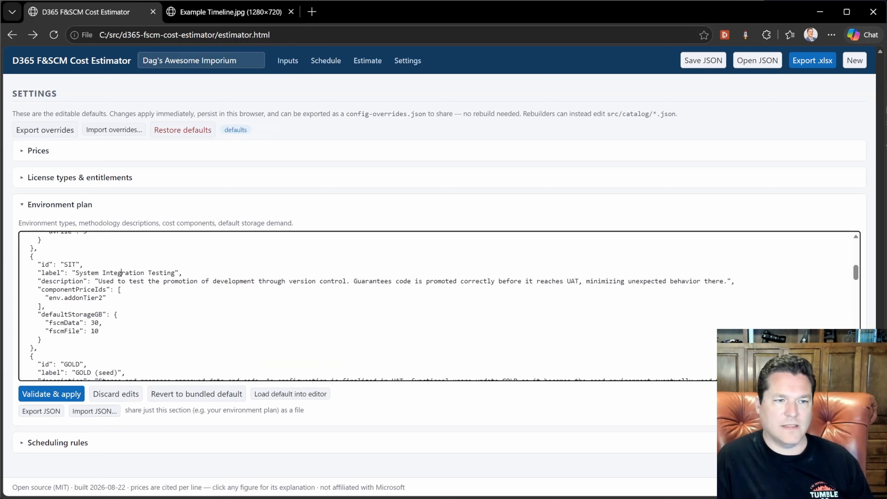
{"action": "left_click_drag", "start_coordinate": [36, 348], "coordinate": [11, 263]}
{"action": "key", "text": "Delete"}
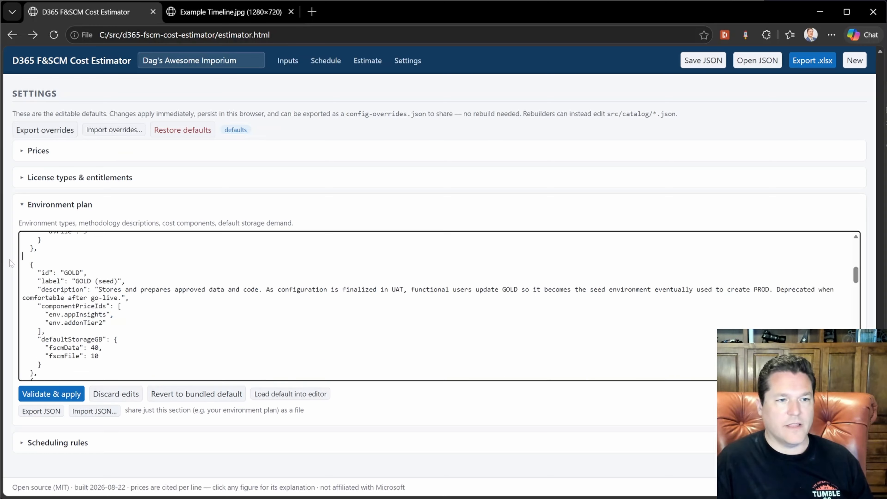
{"action": "left_click", "coordinate": [51, 394]}
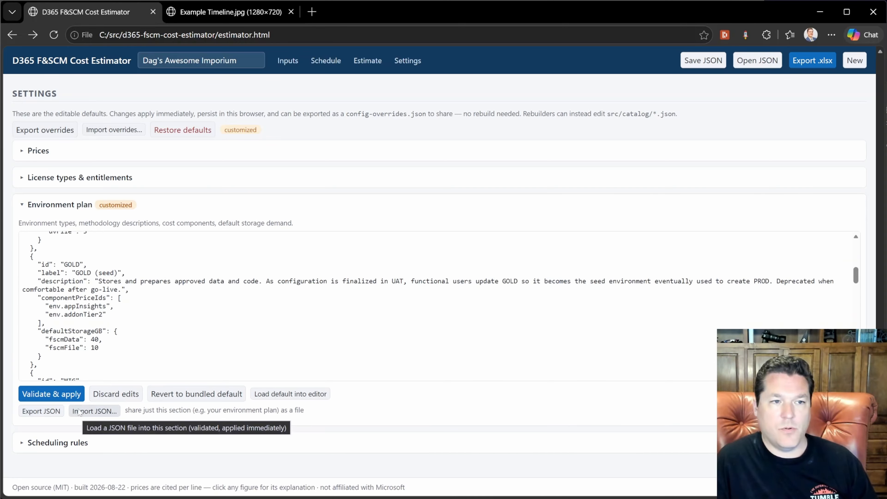
Open the Scheduling rules settings to review their definitions
{"action": "left_click", "coordinate": [64, 205]}
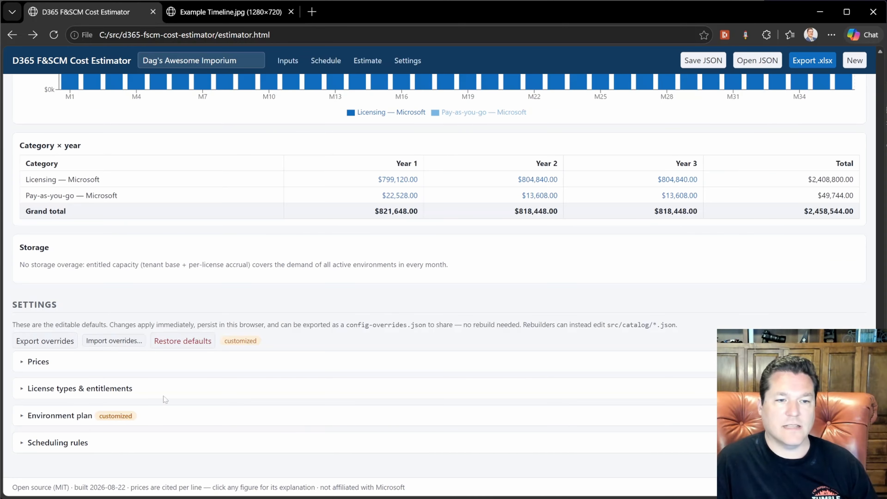
{"action": "left_click", "coordinate": [93, 450]}
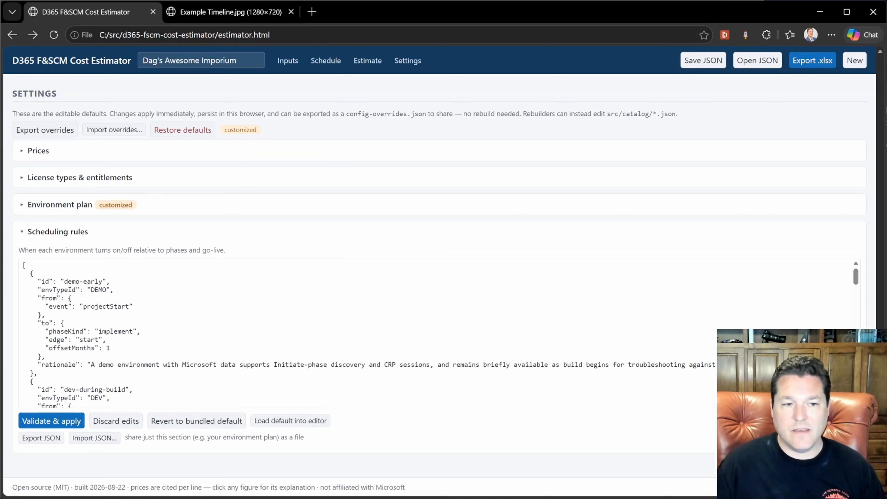
{"action": "left_click", "coordinate": [95, 239]}
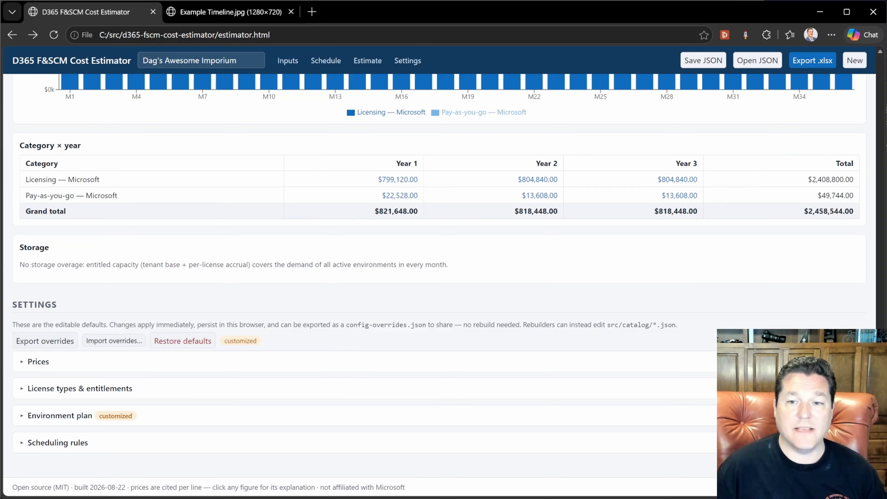
{"action": "left_click_drag", "start_coordinate": [880, 367], "coordinate": [867, 67]}
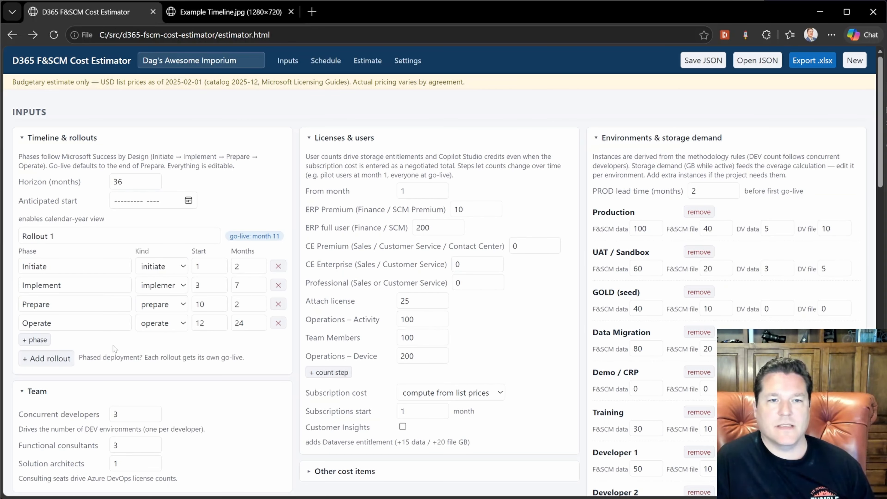
Add a new custom item under Other cost items
{"action": "scroll", "coordinate": [201, 395], "scroll_direction": "down", "scroll_amount": 5}
{"action": "left_click", "coordinate": [344, 240]}
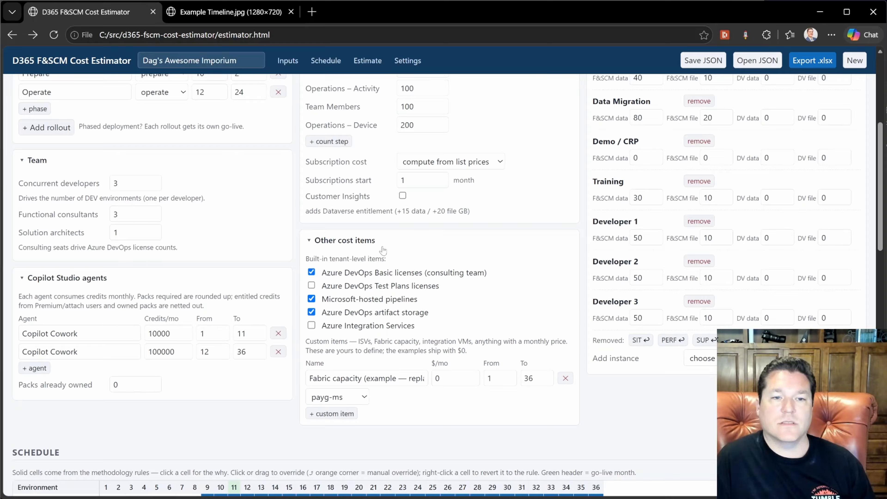
{"action": "left_click", "coordinate": [332, 414]}
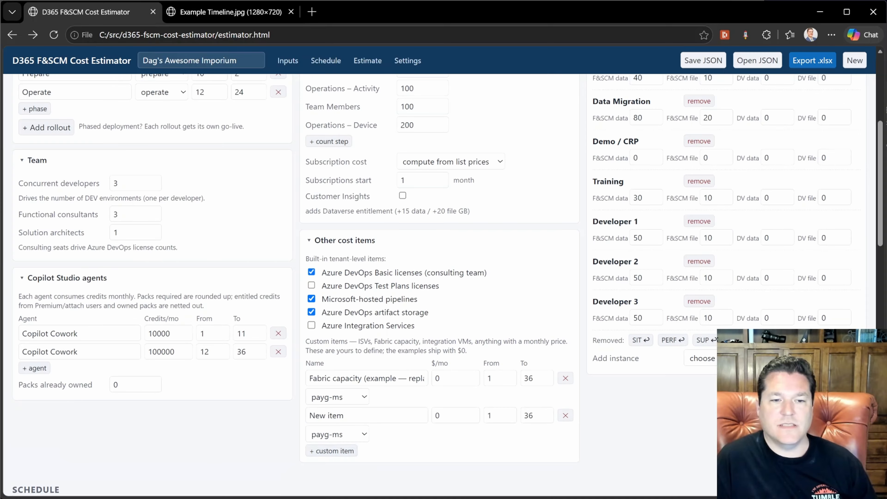
Remove the newly added custom cost item
{"action": "left_click", "coordinate": [336, 437]}
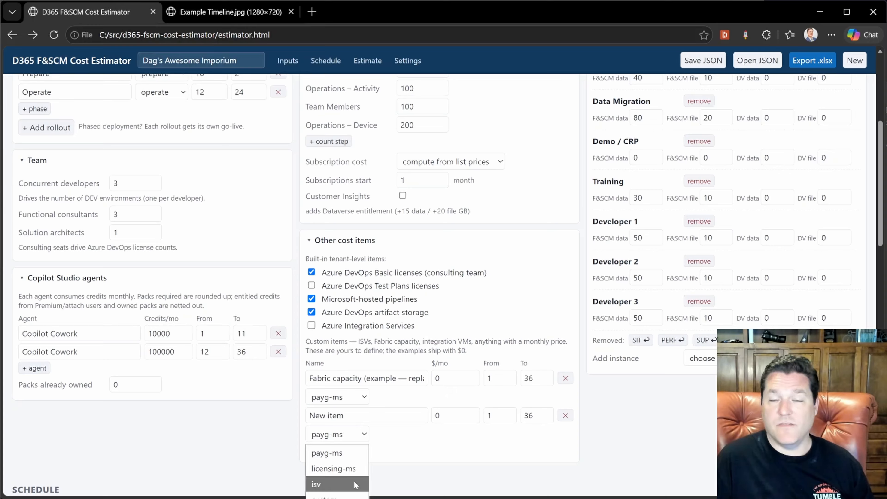
{"action": "left_click", "coordinate": [426, 440]}
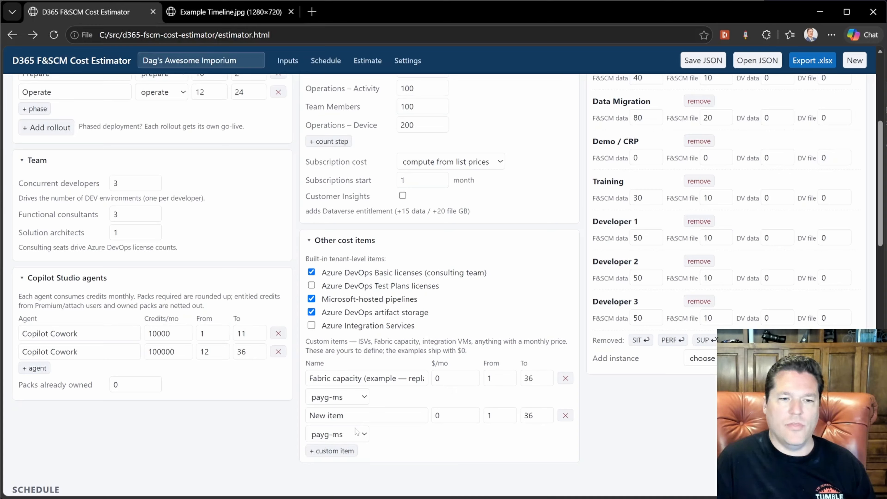
{"action": "left_click", "coordinate": [565, 415]}
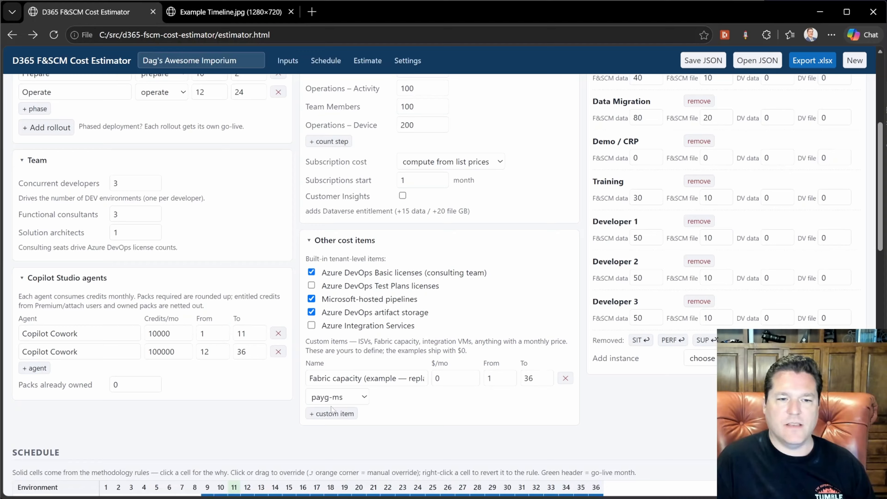
Set the first custom cost item's type to isv and rename it Really nice ISV
{"action": "left_click", "coordinate": [351, 397]}
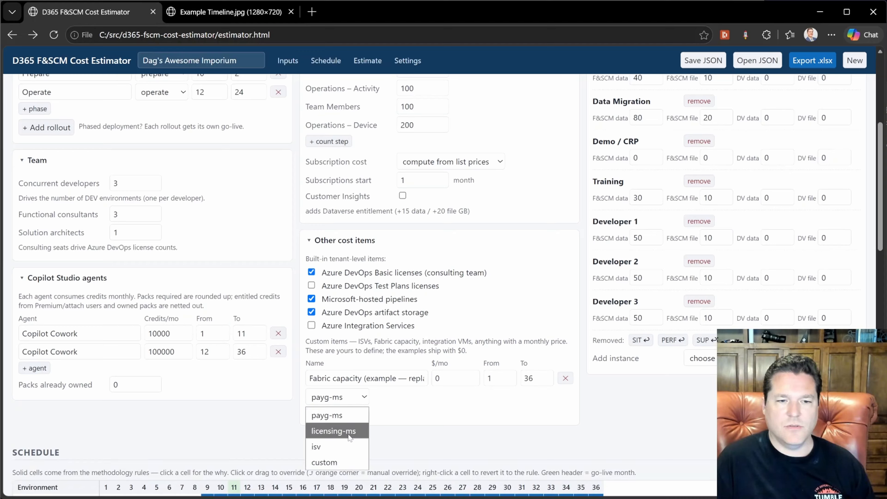
{"action": "left_click", "coordinate": [316, 446]}
{"action": "left_click", "coordinate": [365, 378]}
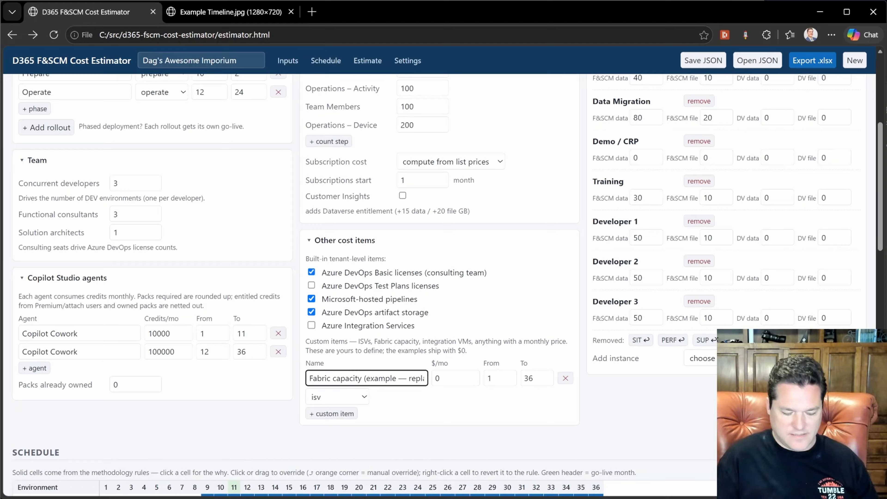
{"action": "key", "text": "ctrl+a"}
{"action": "type", "text": "Really nice ISV"}
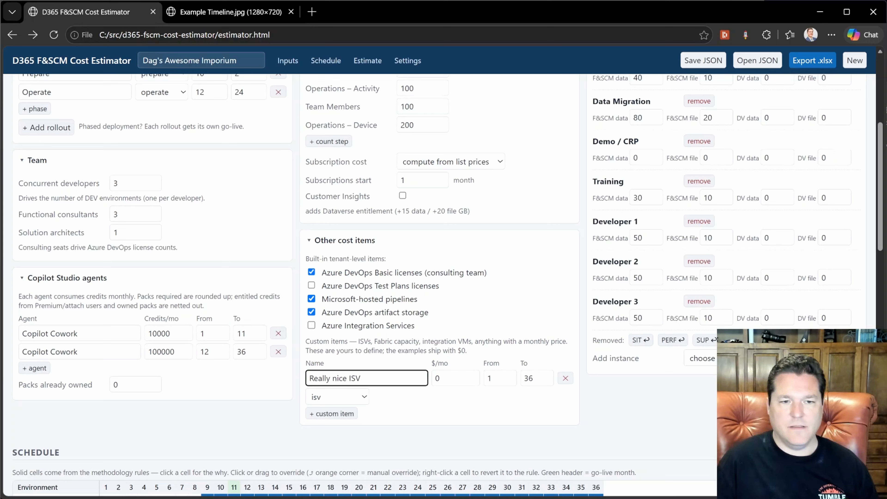
Set the Really nice ISV item's monthly cost to 12000 starting from month 3
{"action": "key", "text": "Tab"}
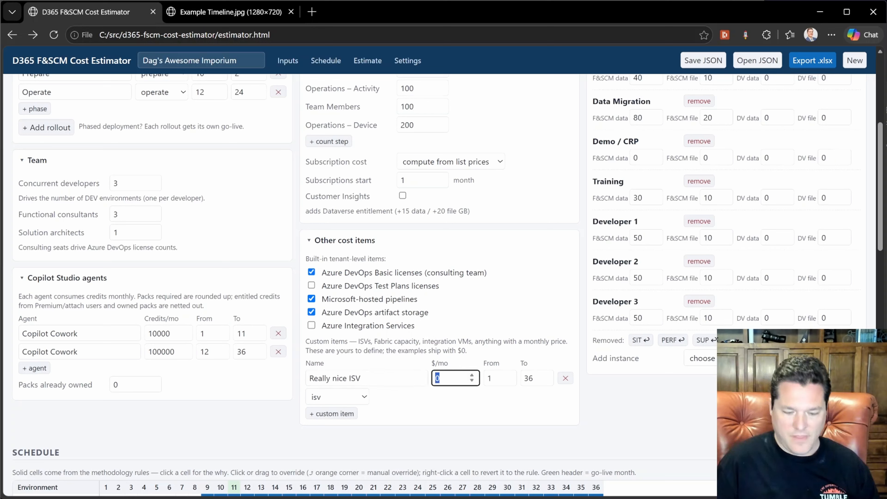
{"action": "type", "text": "12000"}
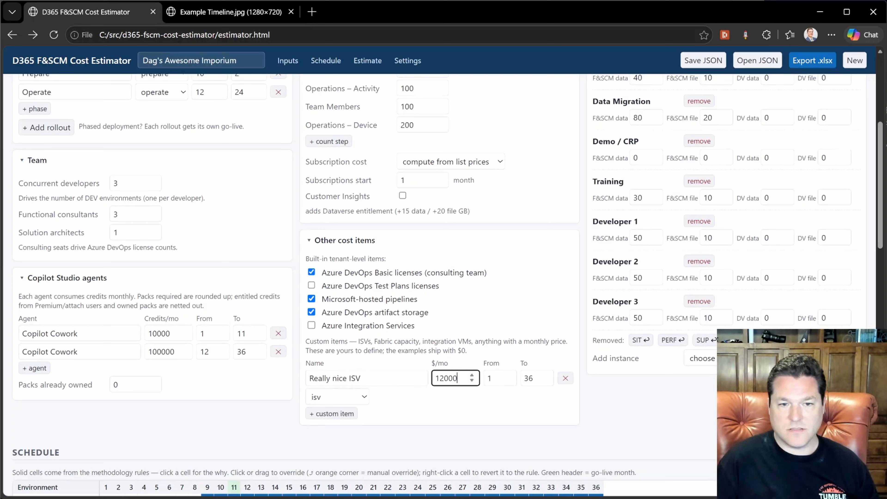
{"action": "key", "text": "Tab"}
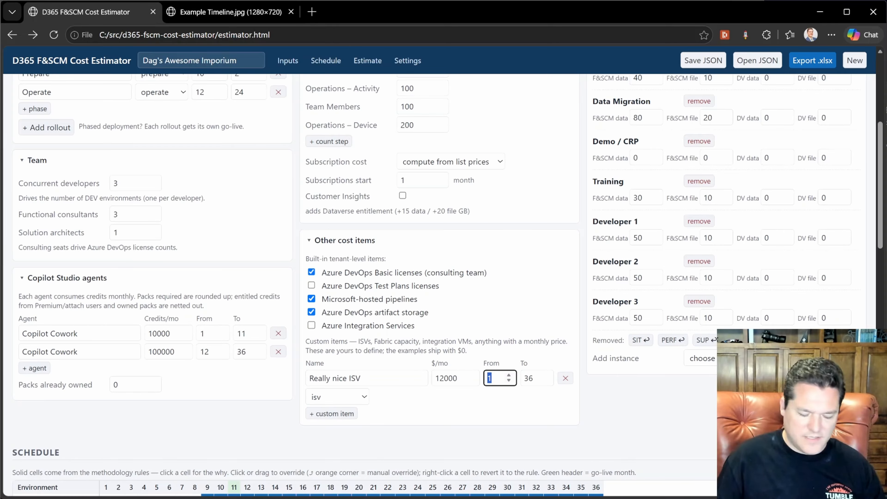
{"action": "type", "text": "3"}
{"action": "key", "text": "Tab"}
{"action": "left_click", "coordinate": [607, 424]}
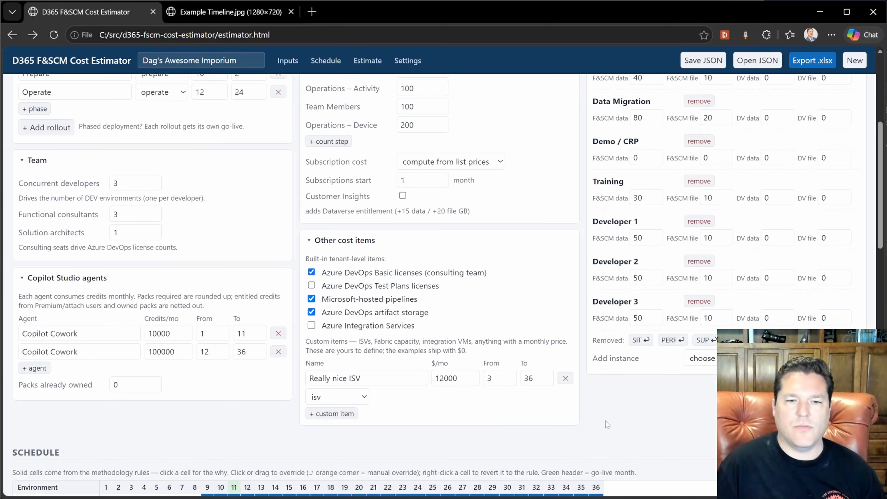
Review the updated estimate and export it as an .xlsx file
{"action": "scroll", "coordinate": [608, 424], "scroll_direction": "down", "scroll_amount": 15}
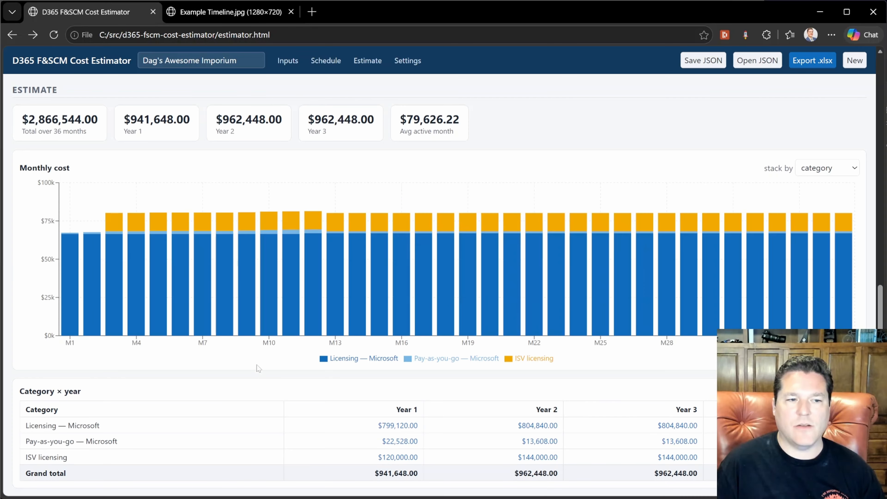
{"action": "scroll", "coordinate": [548, 245], "scroll_direction": "down", "scroll_amount": 3}
{"action": "left_click", "coordinate": [812, 60]}
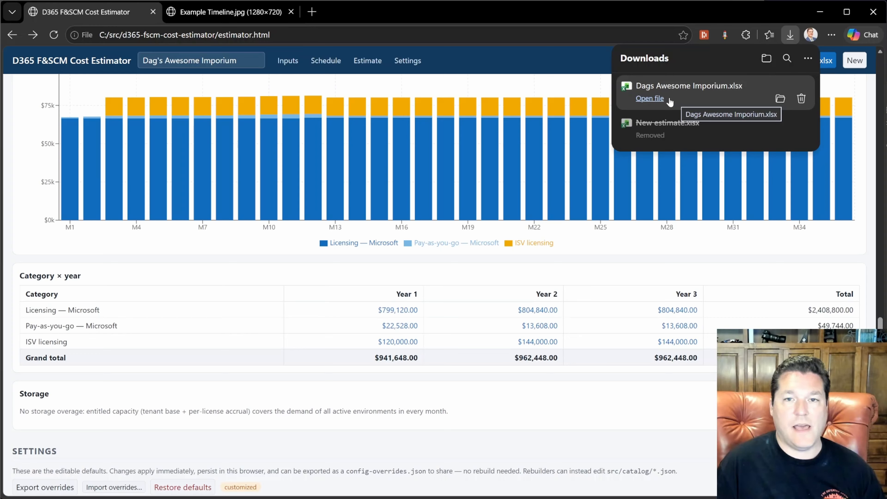